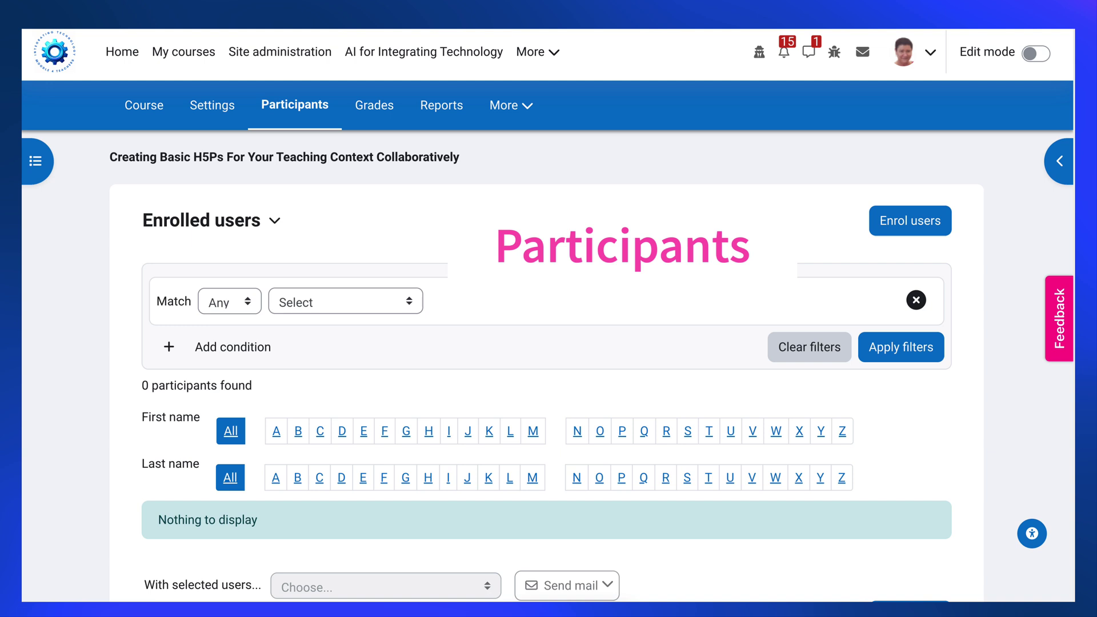
Add the Enrollment application method to the course's enrolment methods.
left_click(210, 220)
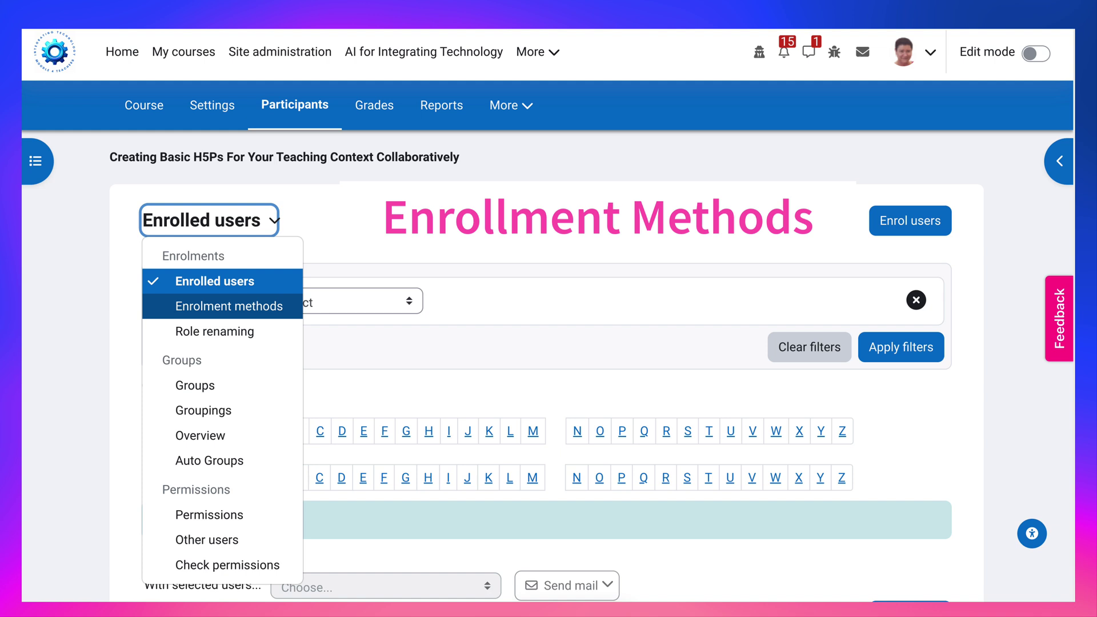
left_click(229, 306)
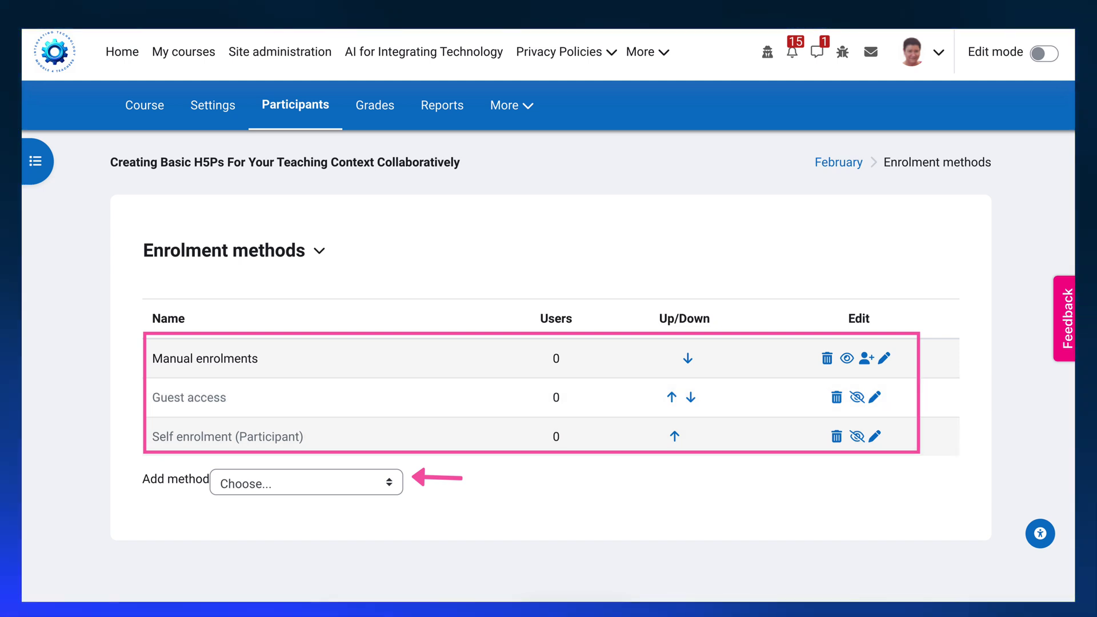
left_click(305, 482)
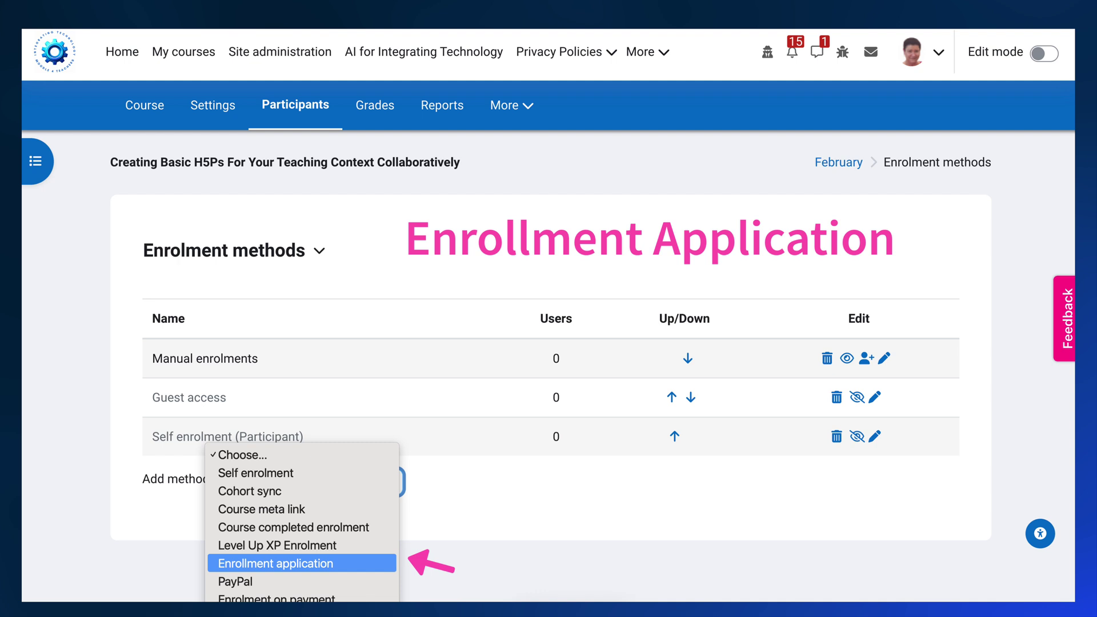
key("Return")
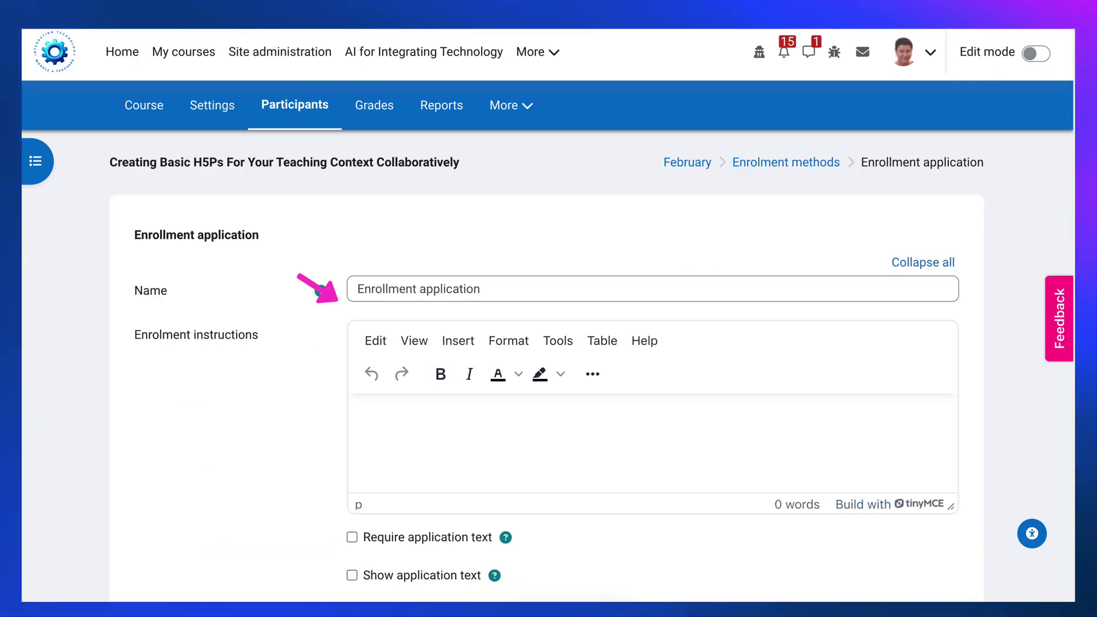
Make application text required for applicants and show the help for requiring an application attachment.
scroll(547, 366, "down", 4)
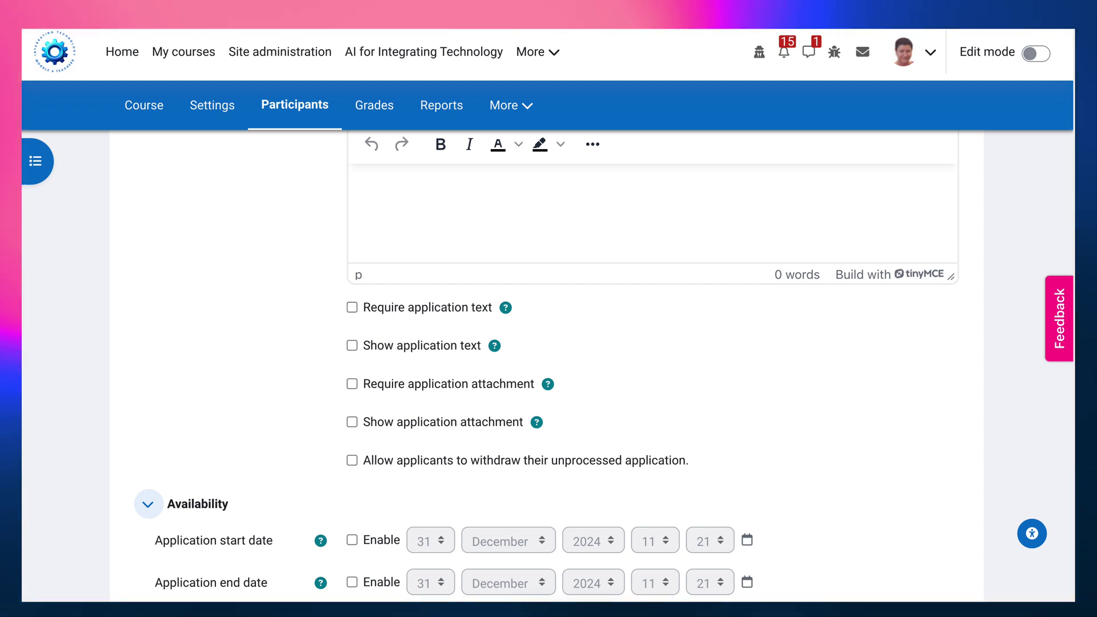
left_click(352, 307)
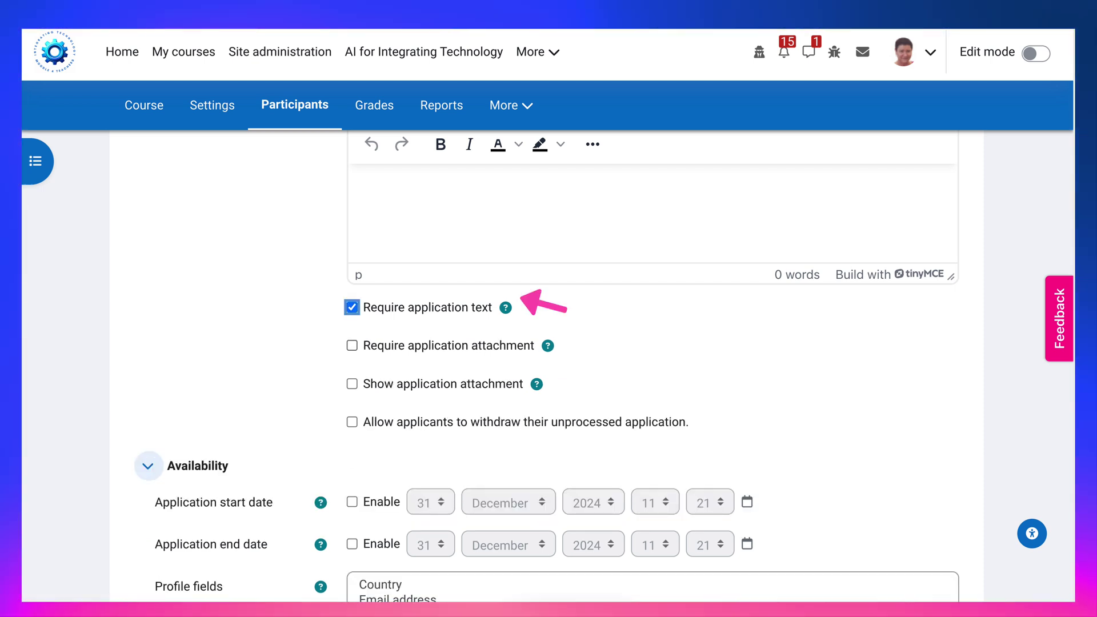
left_click(547, 346)
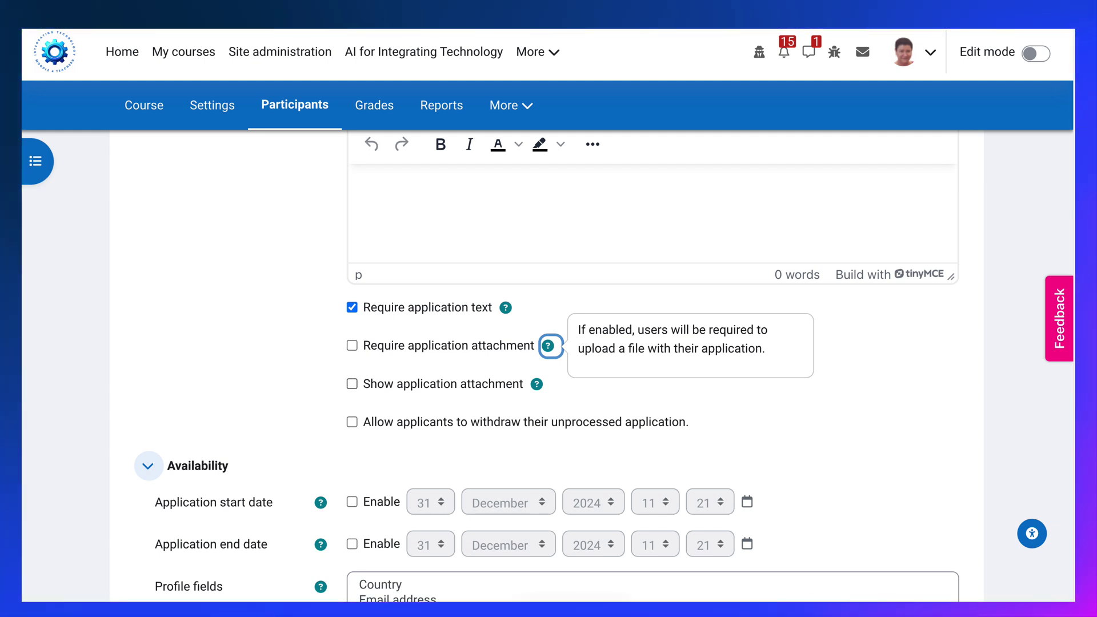
Paste the prepared applicant questions, with their introduction and closing note, into the enrolment instructions.
scroll(547, 342, "up", 1)
scroll(547, 366, "down", 2)
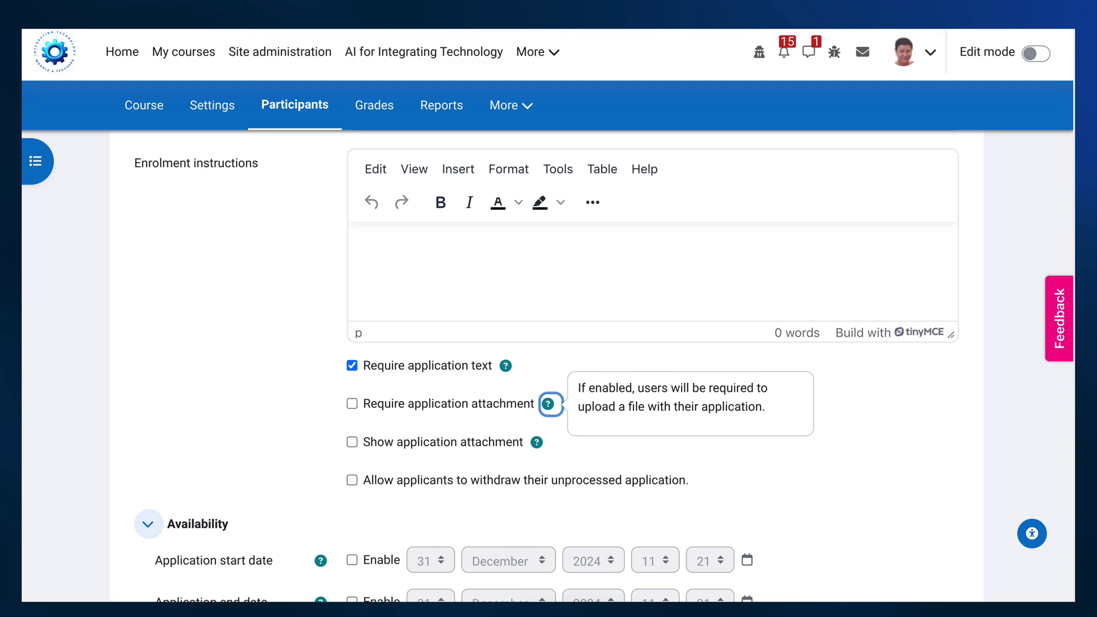
scroll(547, 366, "up", 3)
left_click(355, 308)
key("ctrl+v")
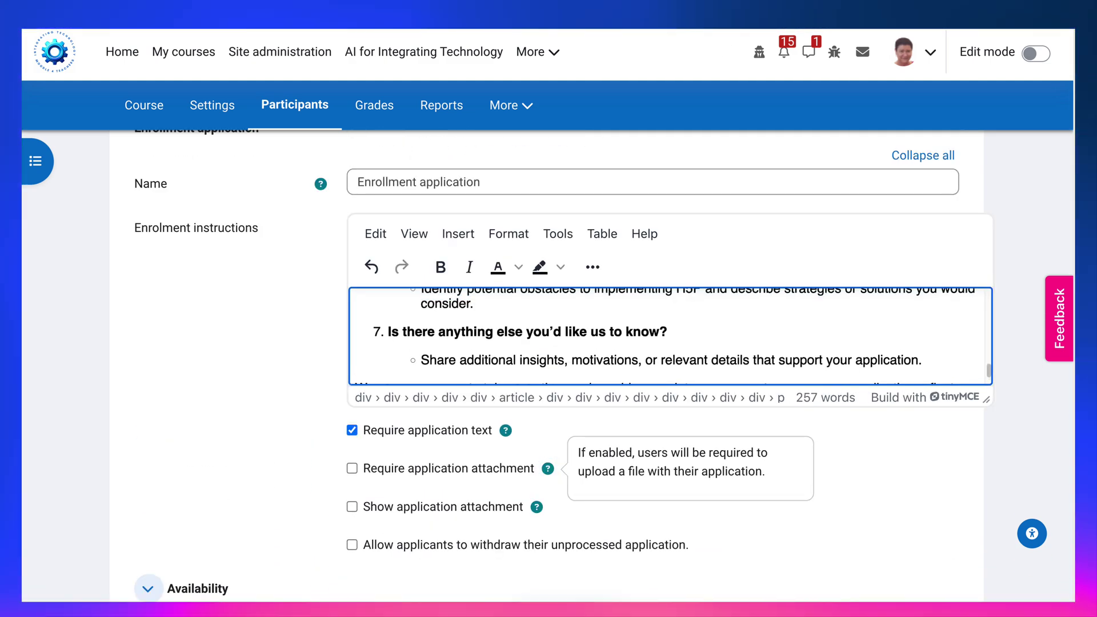
Review the pasted enrolment instructions from the introduction through all the applicant questions to the closing paragraph.
scroll(668, 336, "up", 10)
scroll(547, 366, "up", 2)
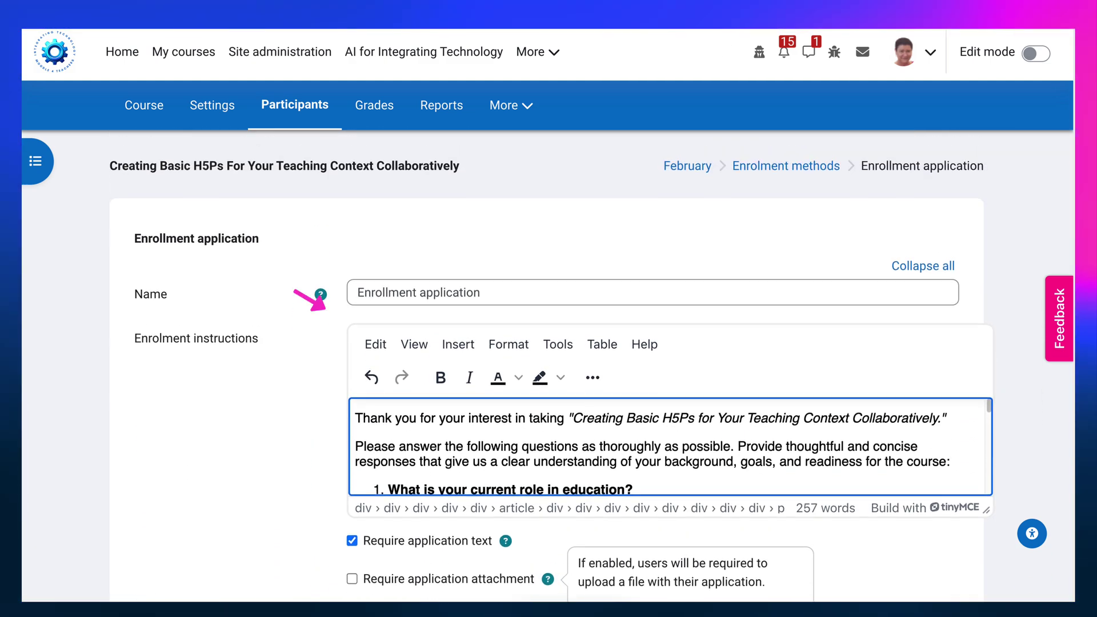
scroll(547, 366, "down", 2)
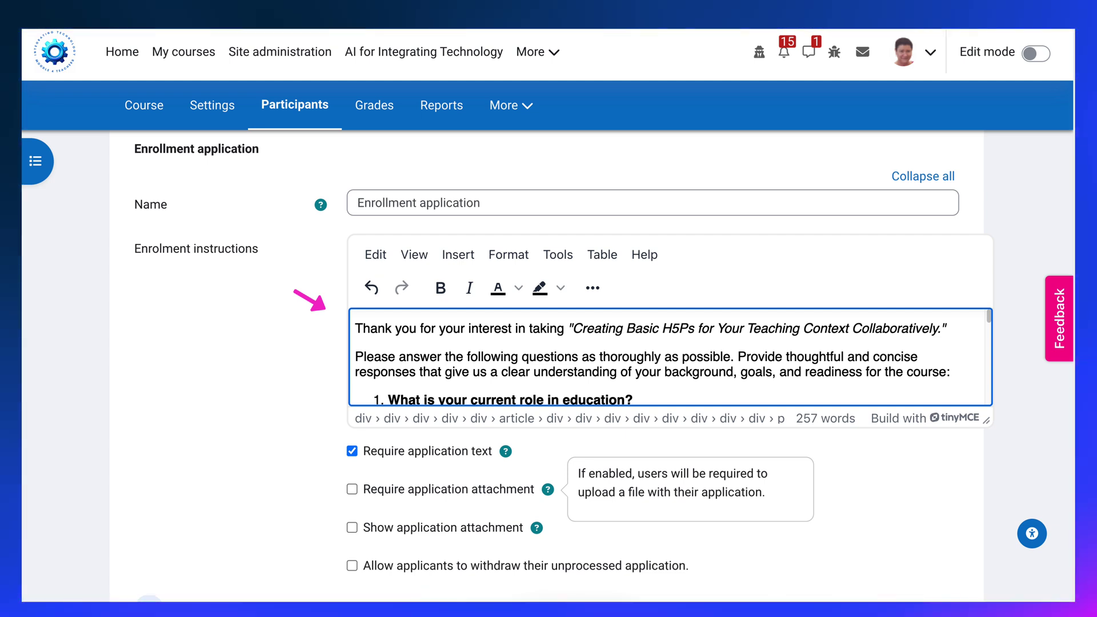
scroll(669, 357, "down", 2)
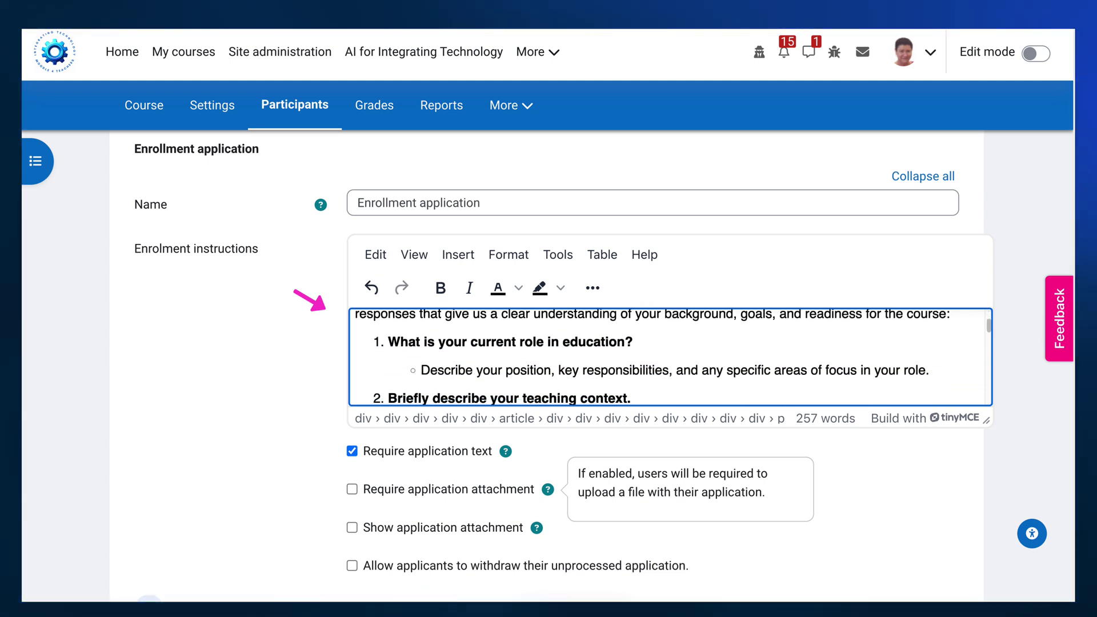
scroll(652, 357, "down", 6)
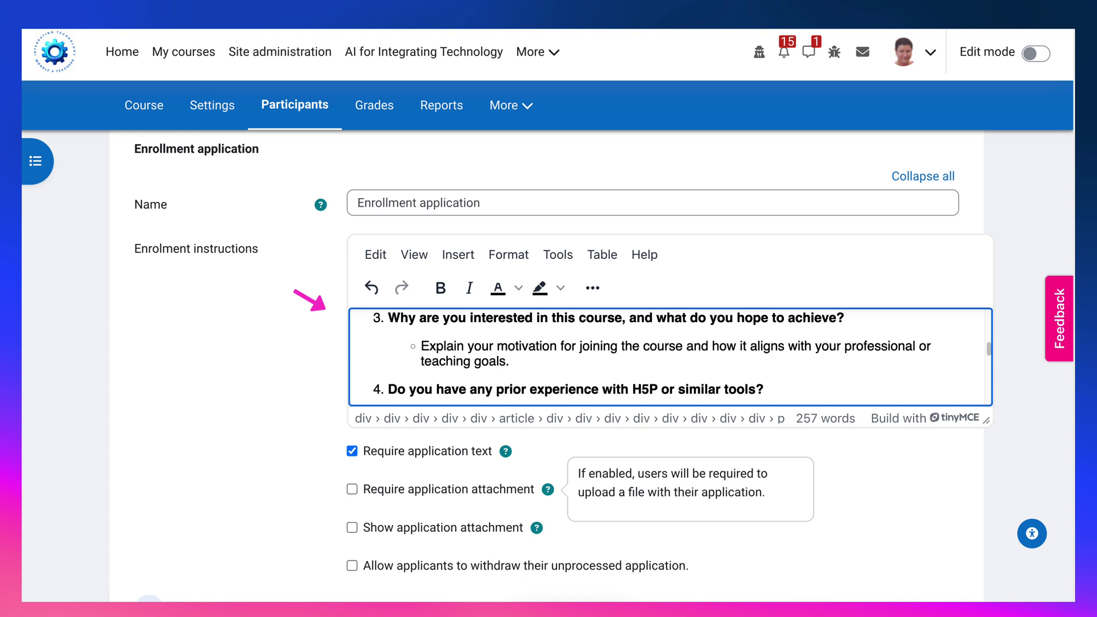
scroll(669, 357, "down", 1)
scroll(672, 358, "down", 12)
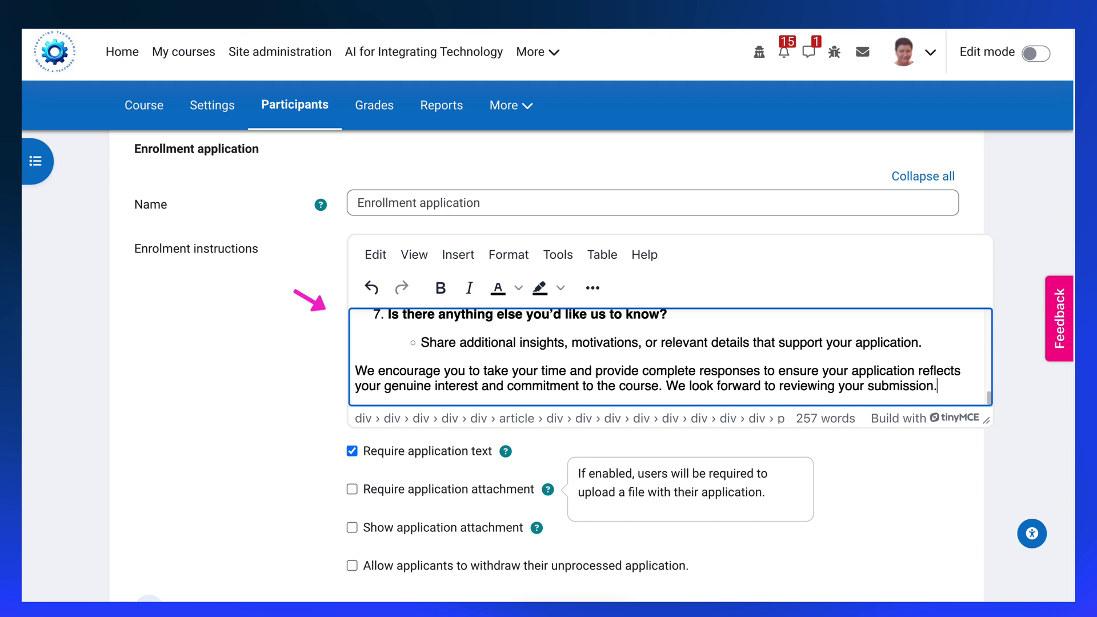
scroll(565, 338, "down", 1)
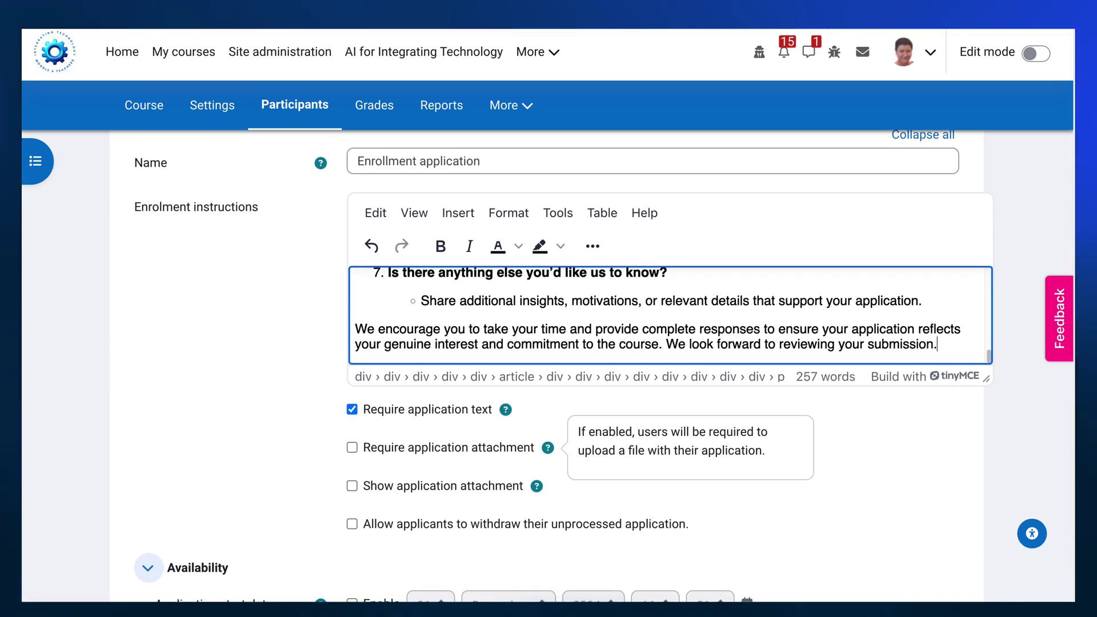
Enable the application start date and set it to 31 January 2025 at 00:01.
scroll(564, 366, "down", 5)
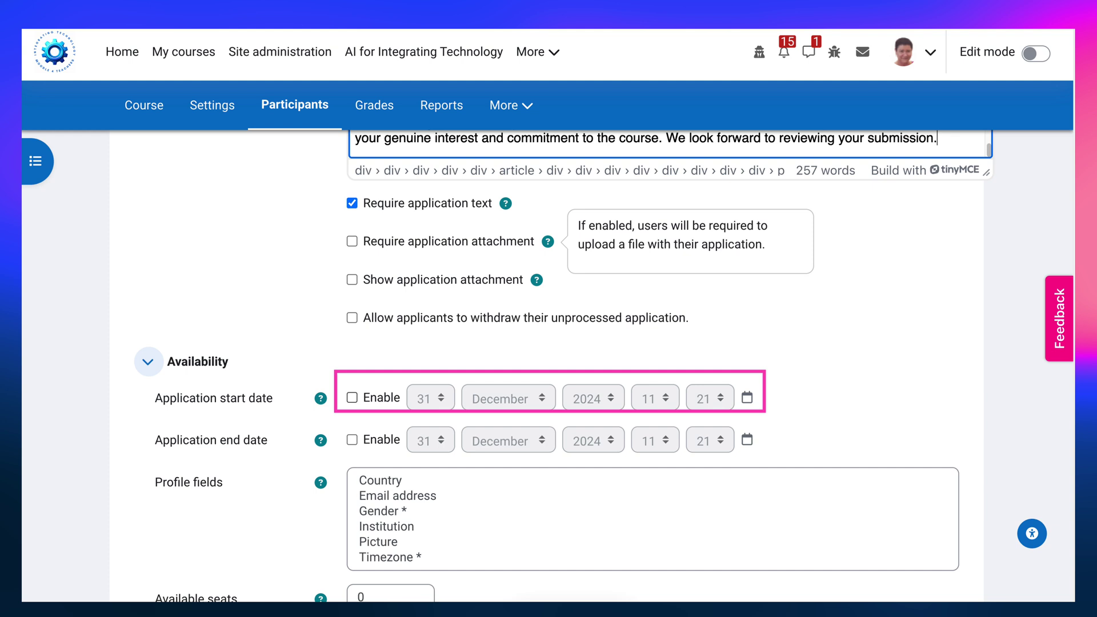
left_click(352, 398)
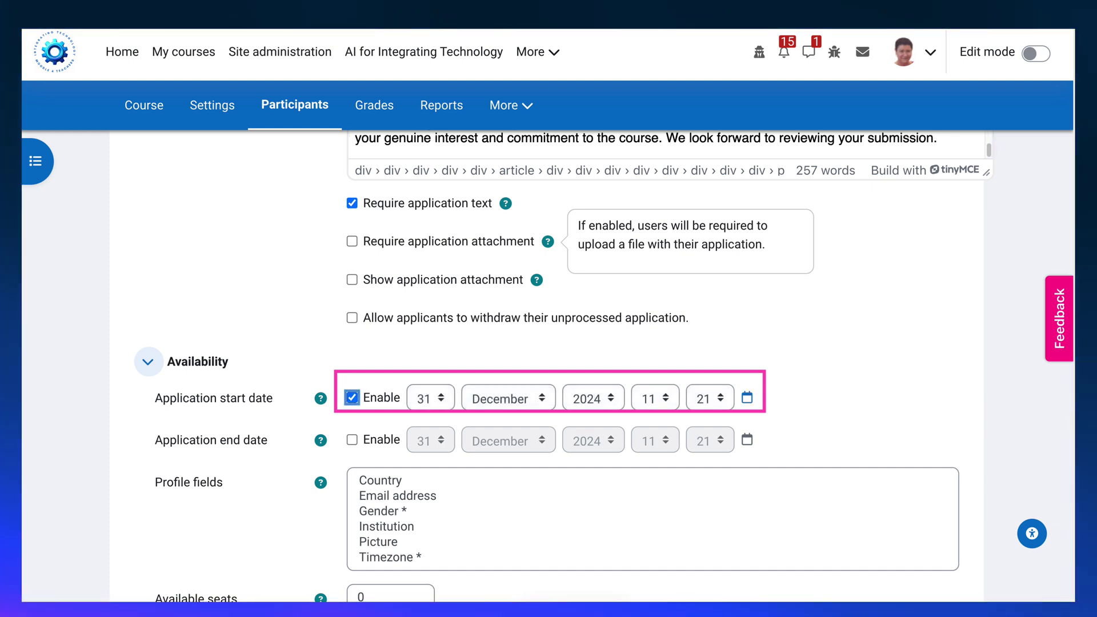
left_click(593, 398)
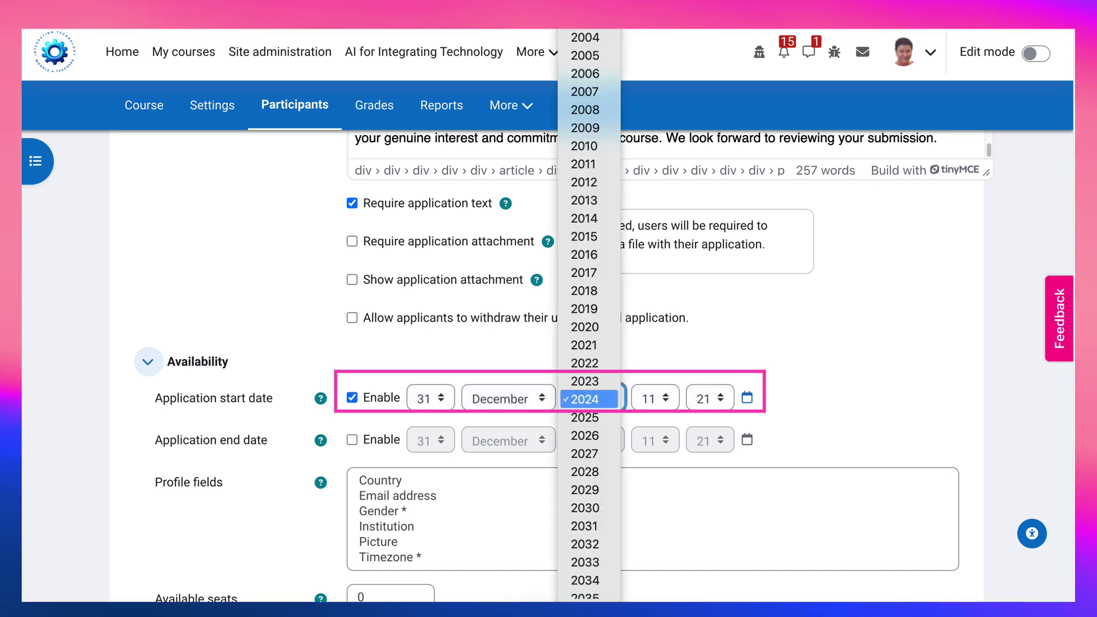
left_click(586, 418)
left_click(655, 399)
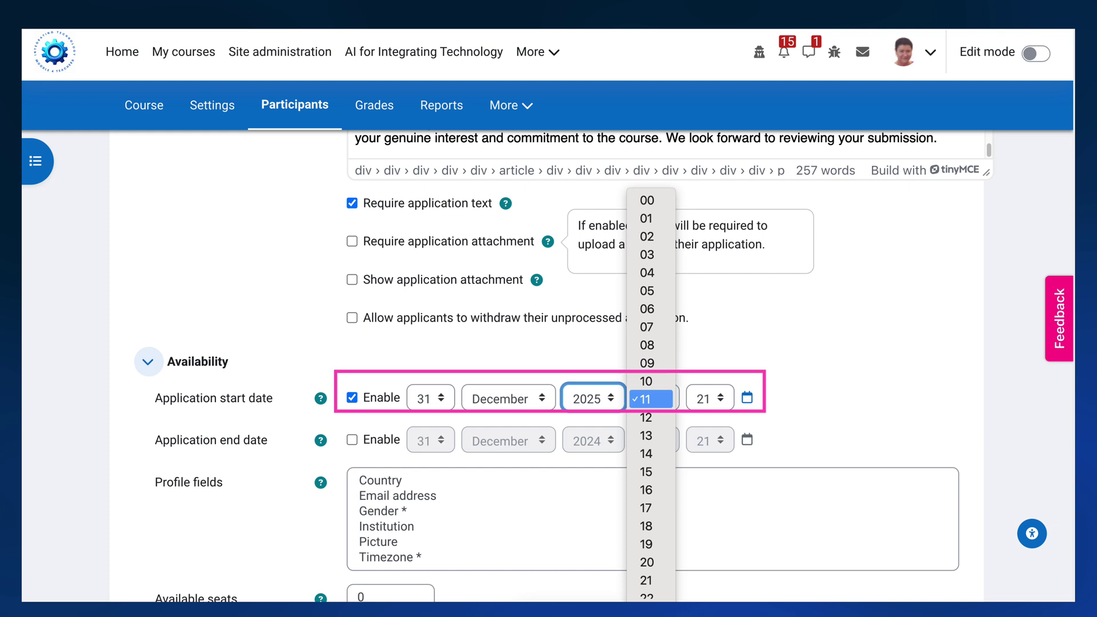
left_click(652, 199)
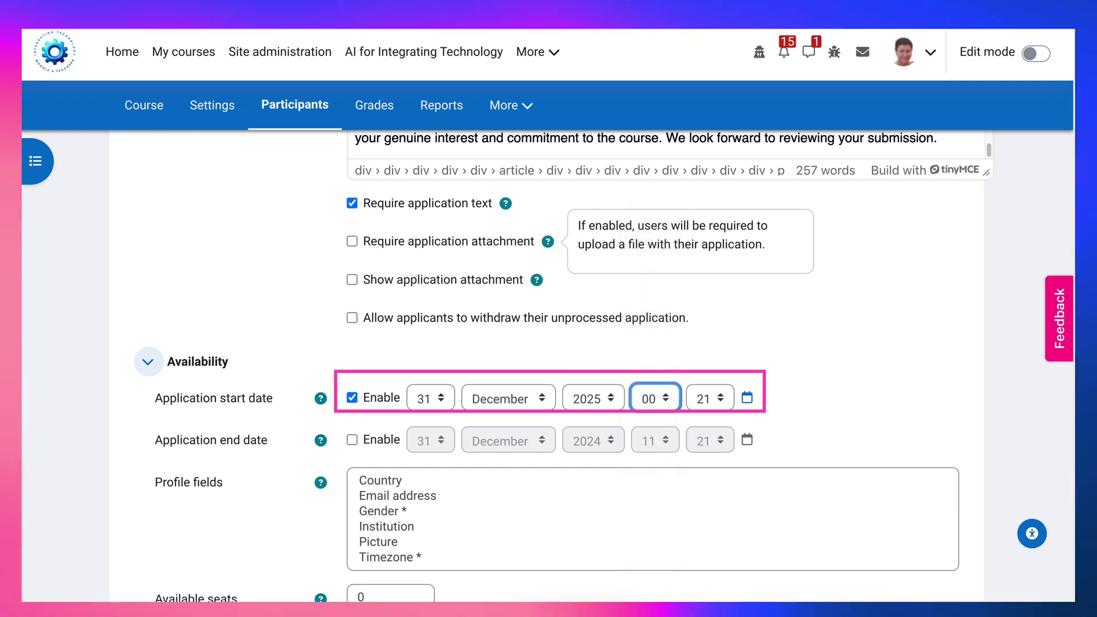
left_click(709, 399)
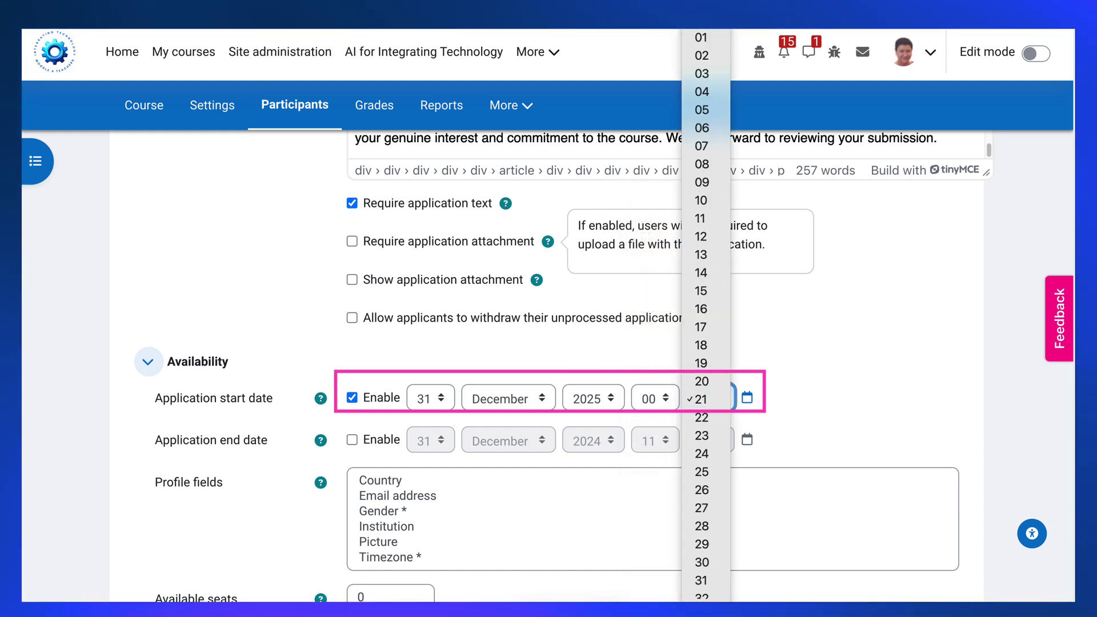
left_click(706, 37)
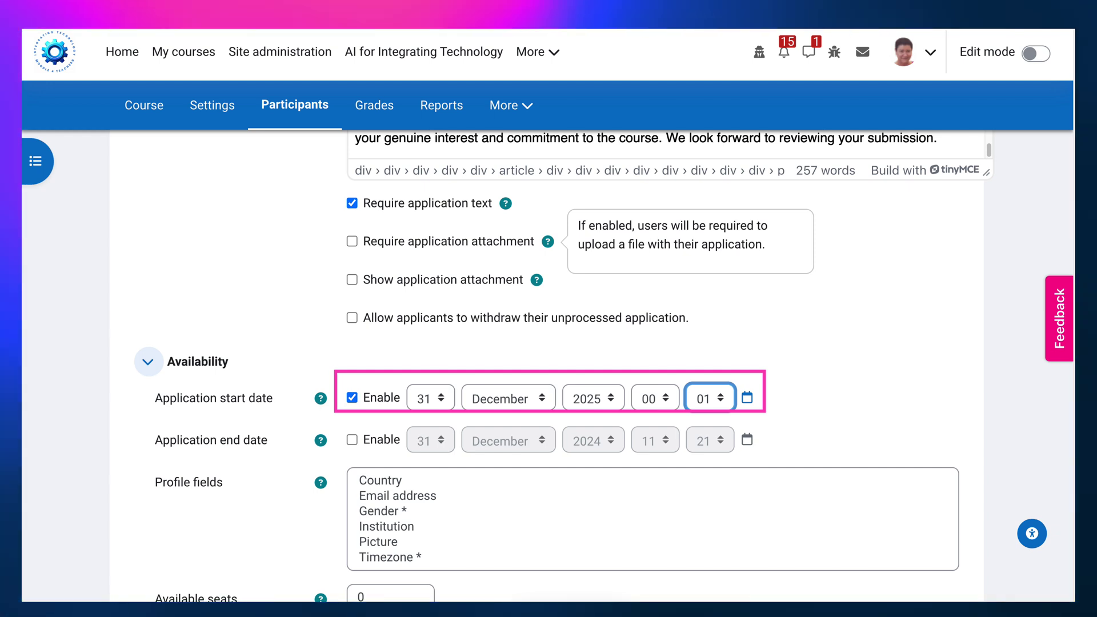
left_click(430, 398)
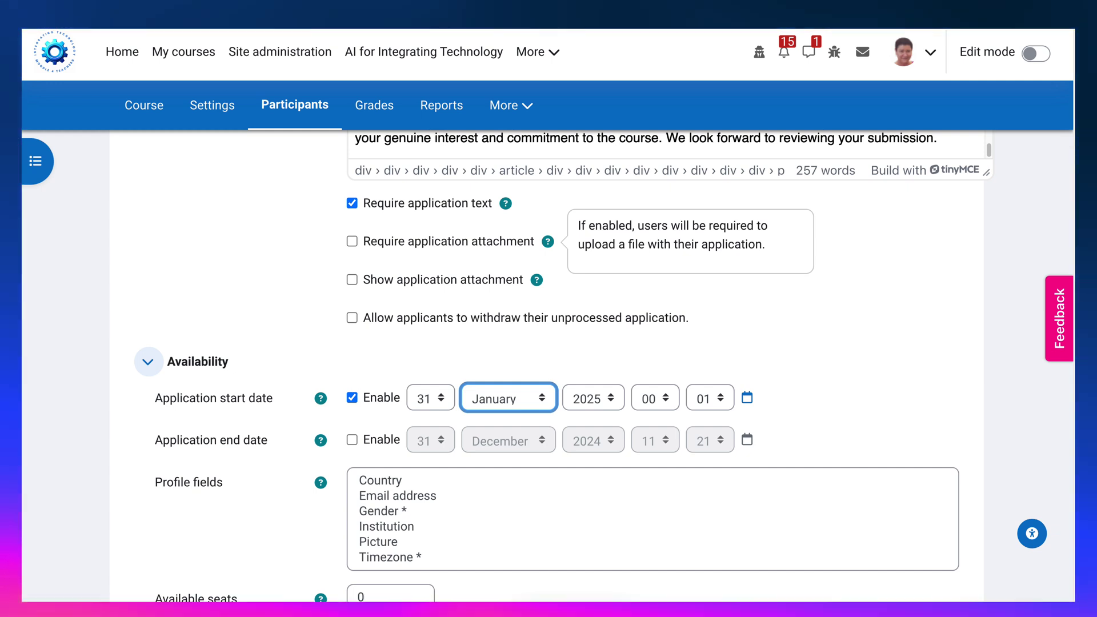
Select Country, Email address, Gender and Timezone as the profile fields for the application.
scroll(563, 352, "down", 1)
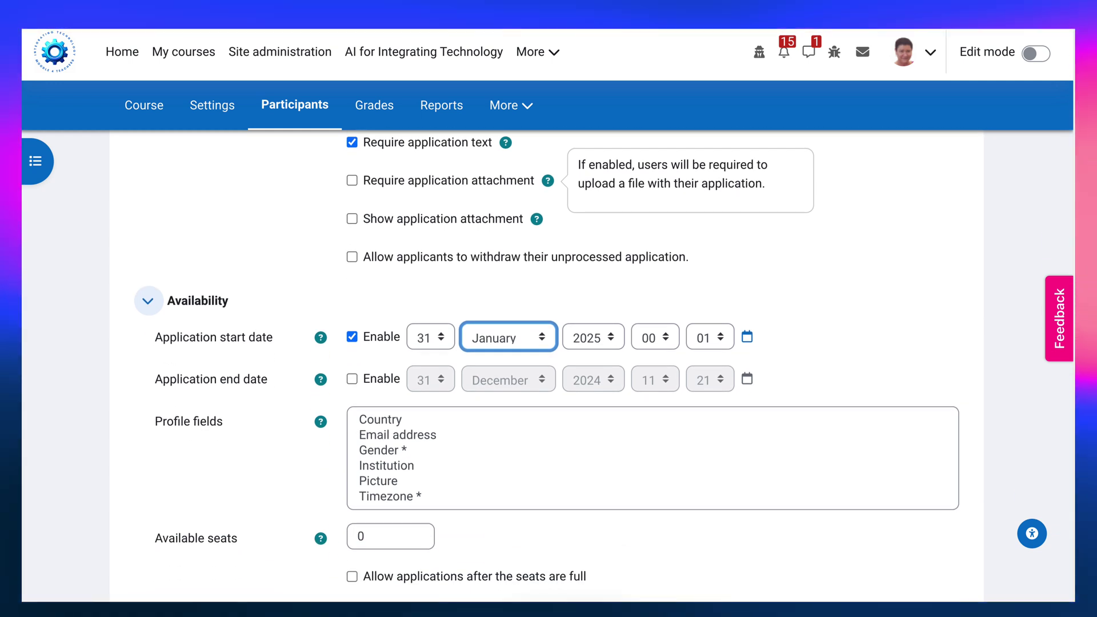
scroll(547, 343, "down", 1)
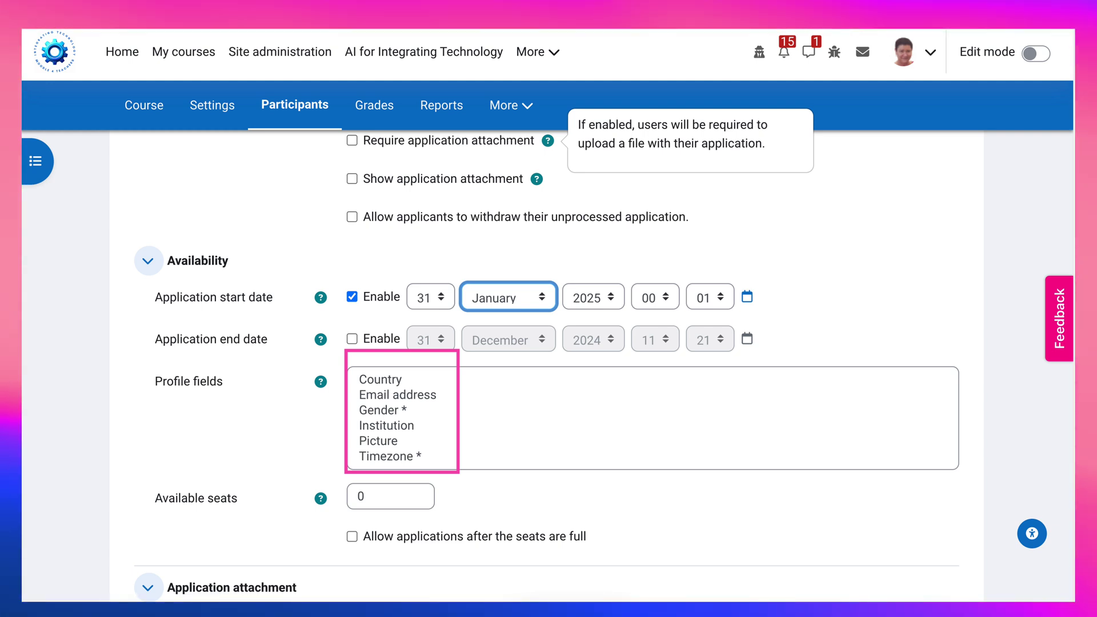
left_click(381, 380)
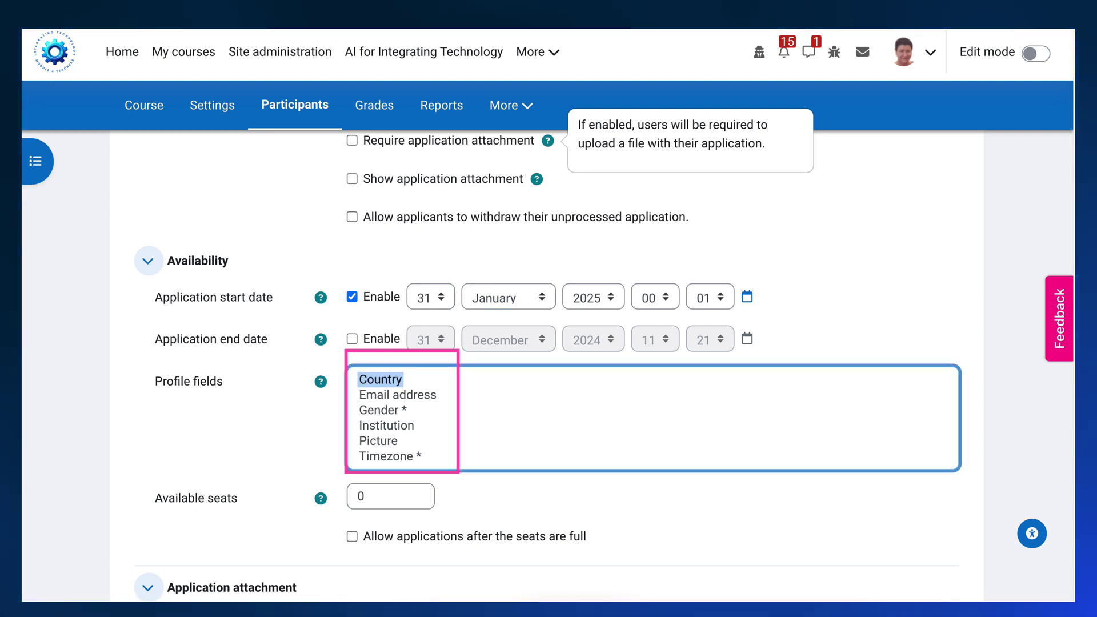
left_click(397, 395, "super")
left_click(383, 410, "super")
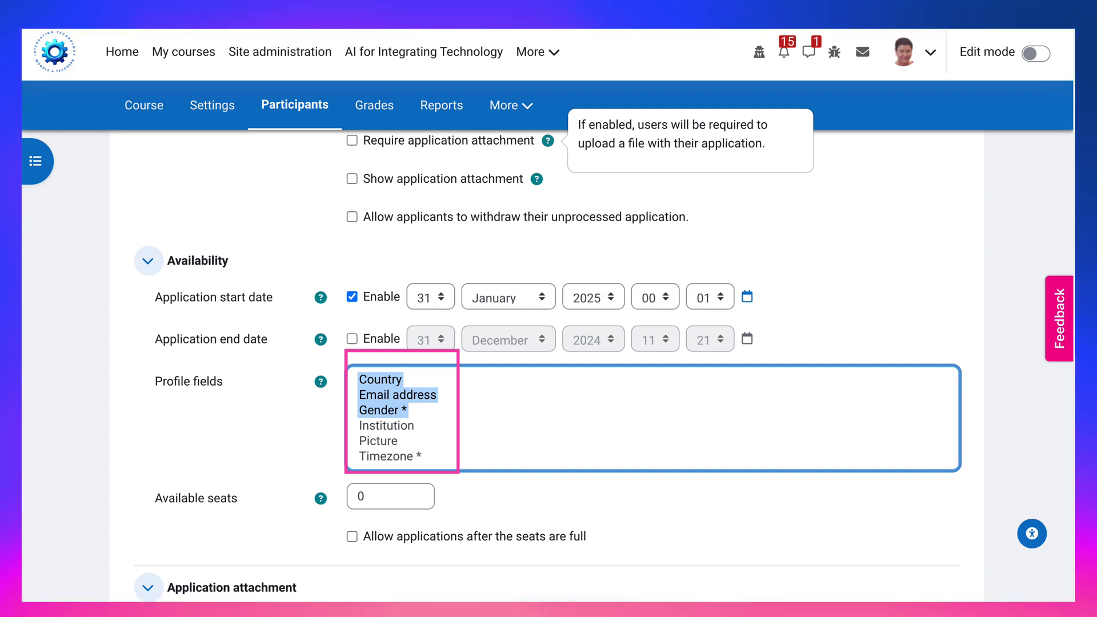
left_click(390, 456, "super")
Look through the application attachment settings, including the choices for the maximum number of files allowed.
scroll(547, 366, "down", 3)
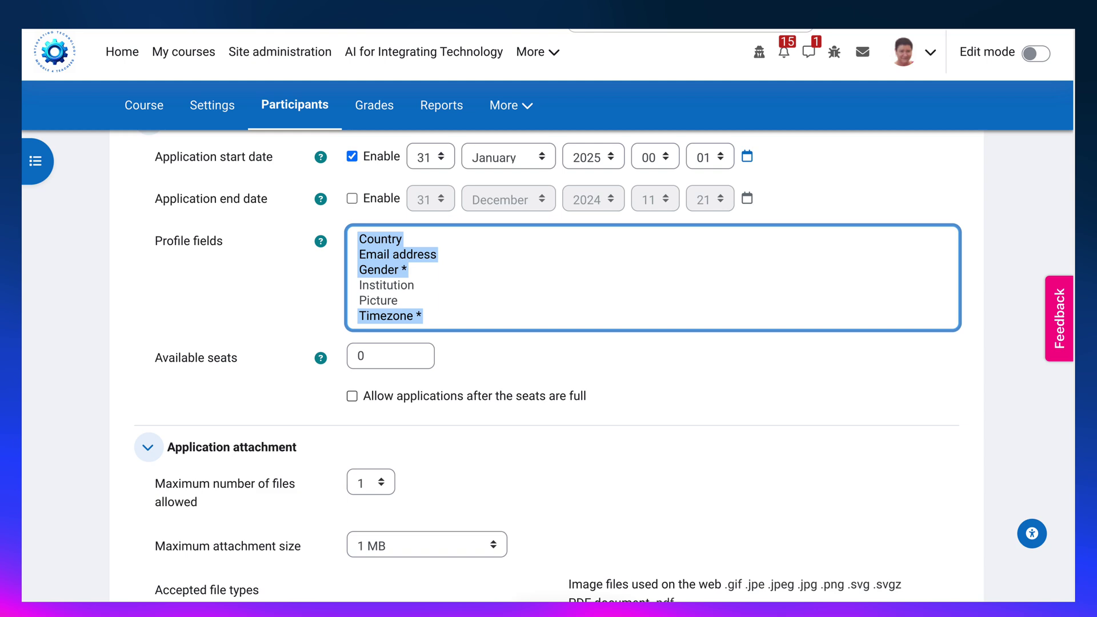
scroll(547, 366, "down", 2)
left_click(370, 416)
left_click(371, 416)
scroll(549, 343, "down", 5)
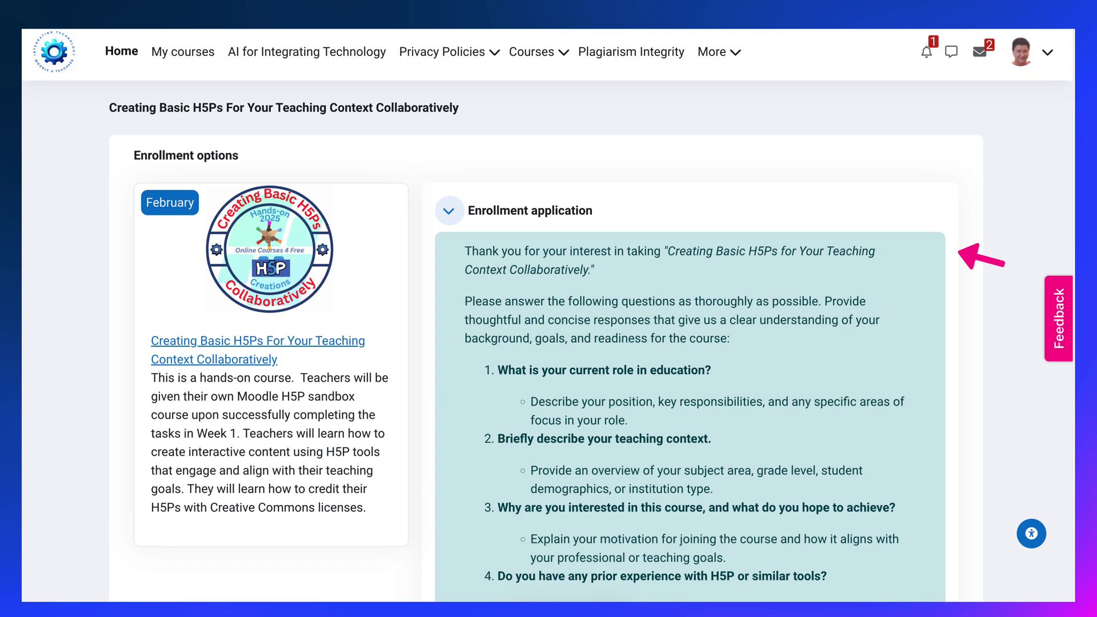
Read the application instructions on the course's enrolment options page and place the cursor in the application text field.
scroll(546, 343, "down", 1)
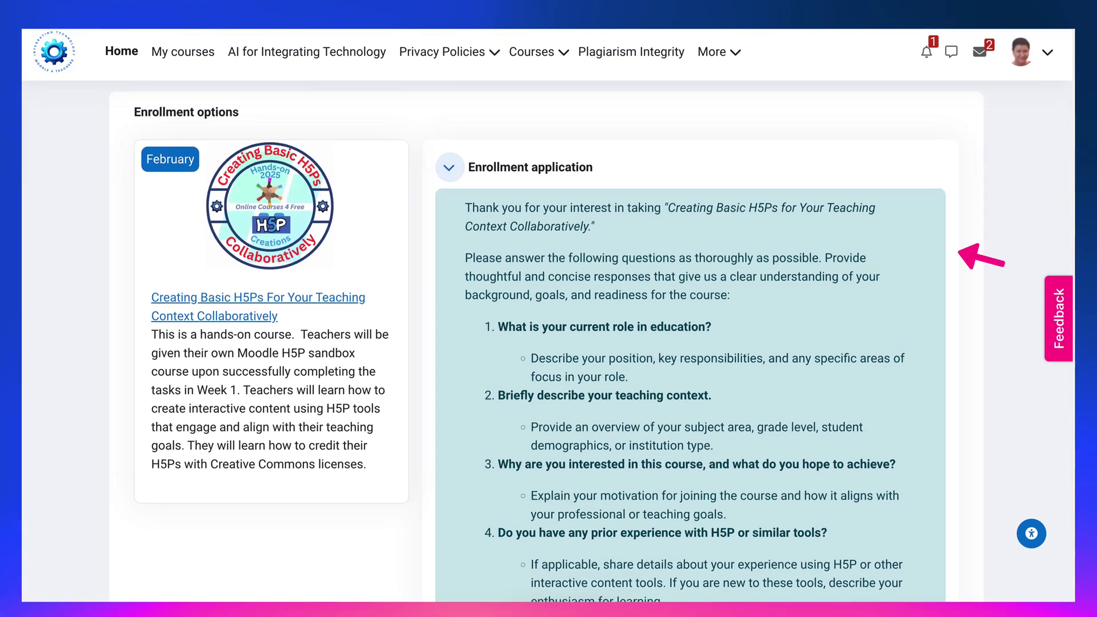
scroll(547, 343, "down", 2)
scroll(547, 343, "down", 7)
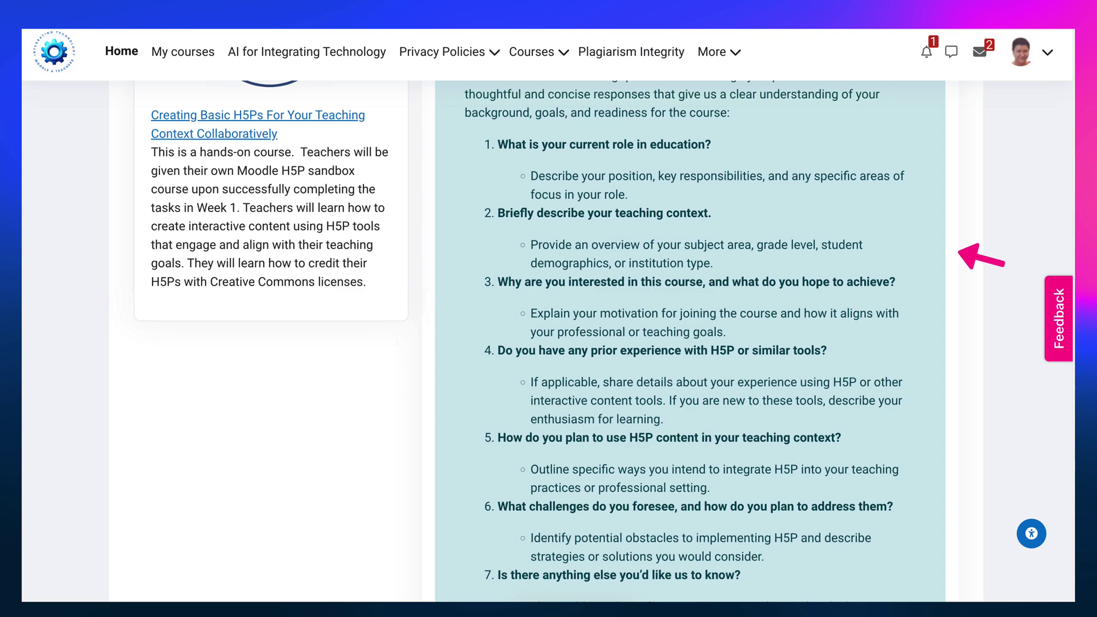
scroll(547, 343, "down", 3)
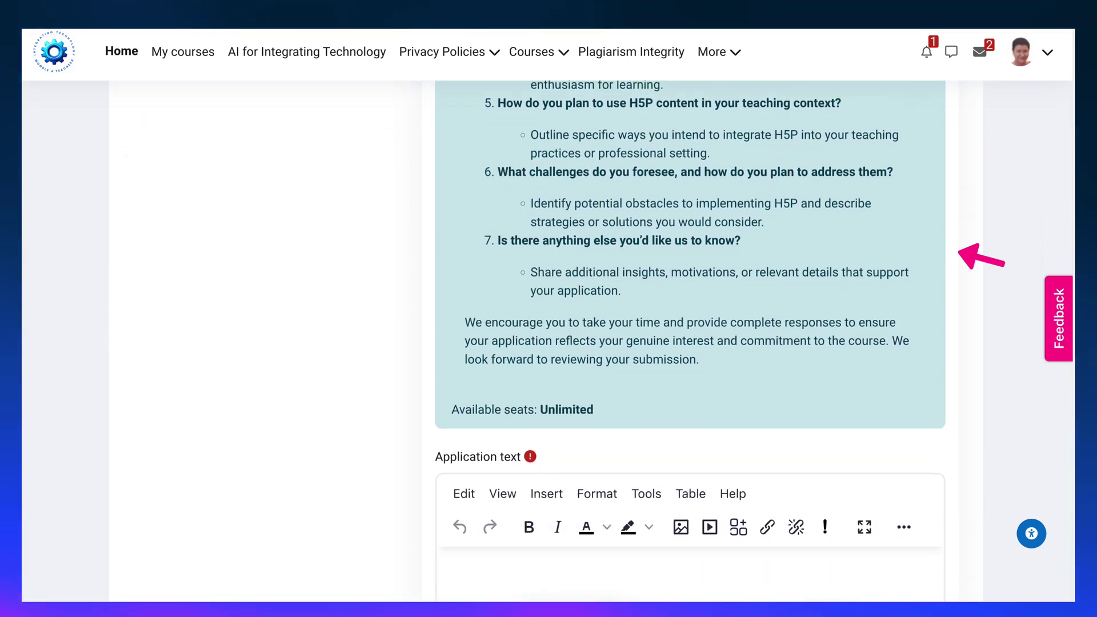
scroll(691, 343, "up", 4)
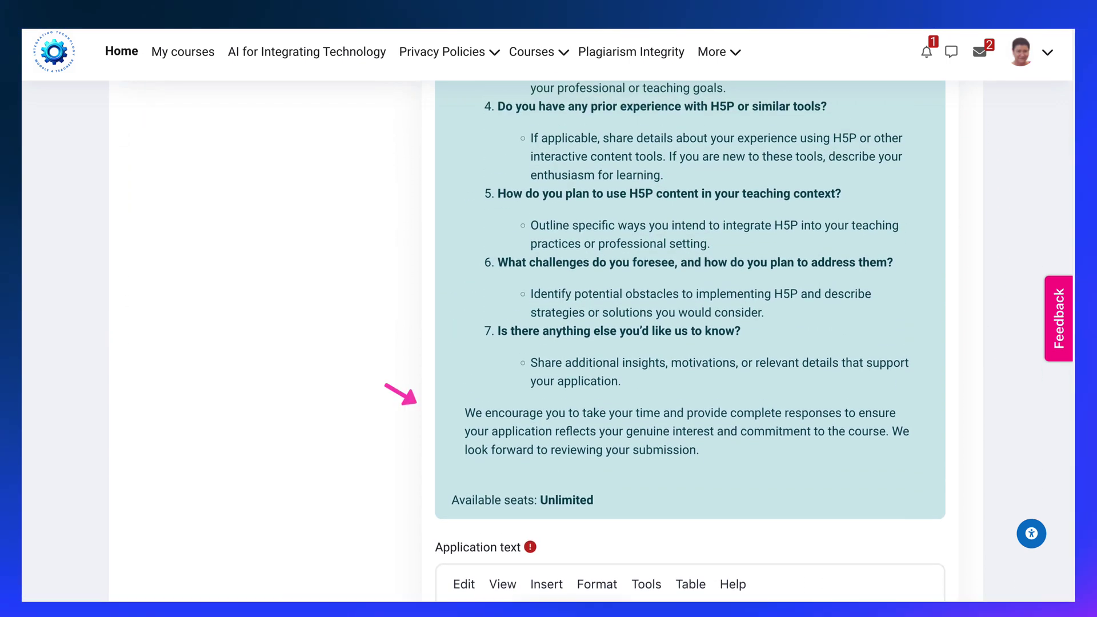
scroll(691, 314, "up", 2)
scroll(690, 314, "down", 6)
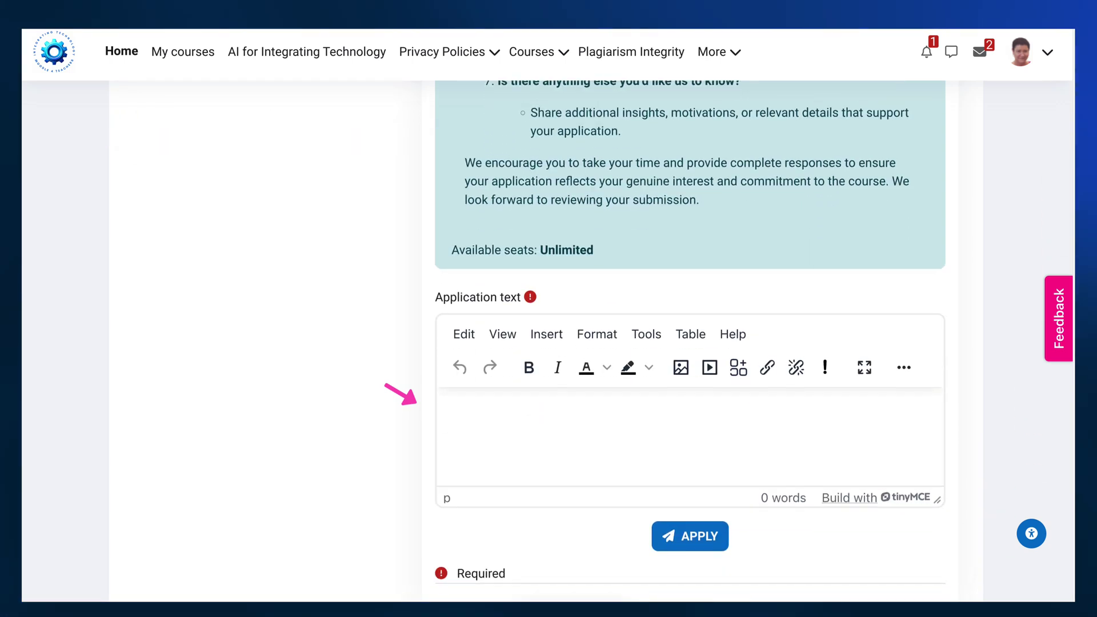
left_click(444, 398)
scroll(691, 343, "down", 1)
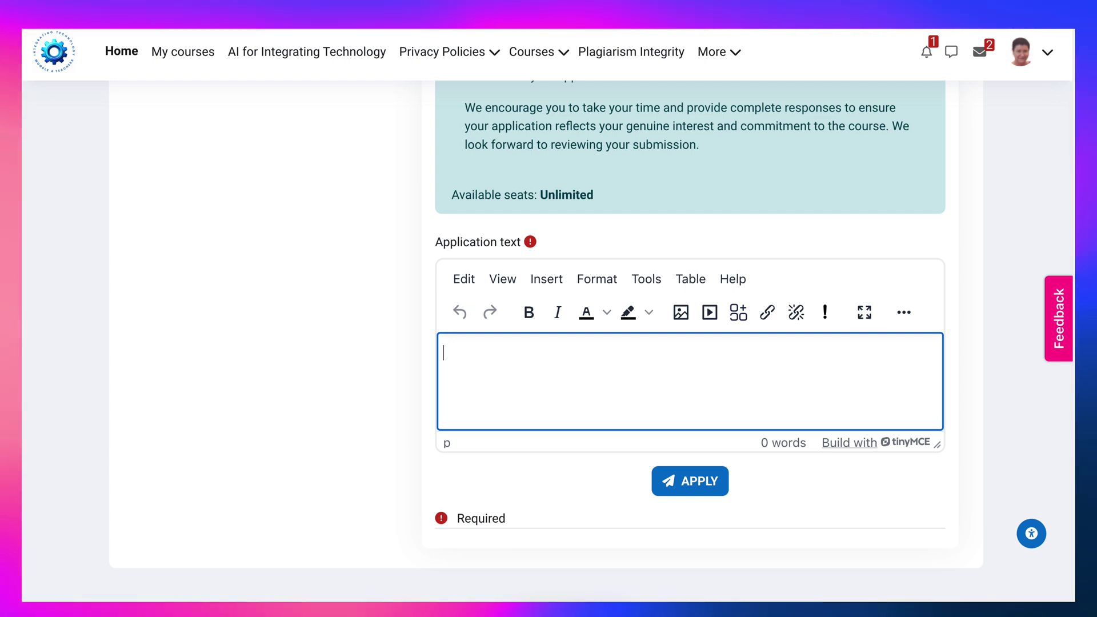
Paste the prepared answers to the application questions into the application text and submit the enrolment application.
scroll(548, 341, "up", 1)
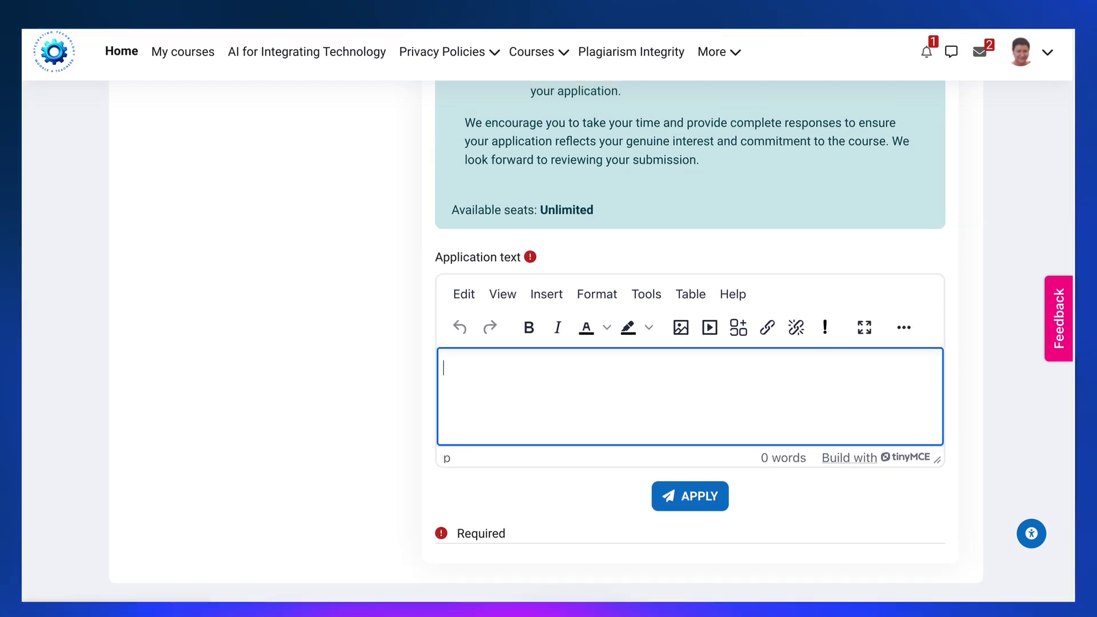
scroll(549, 341, "up", 1)
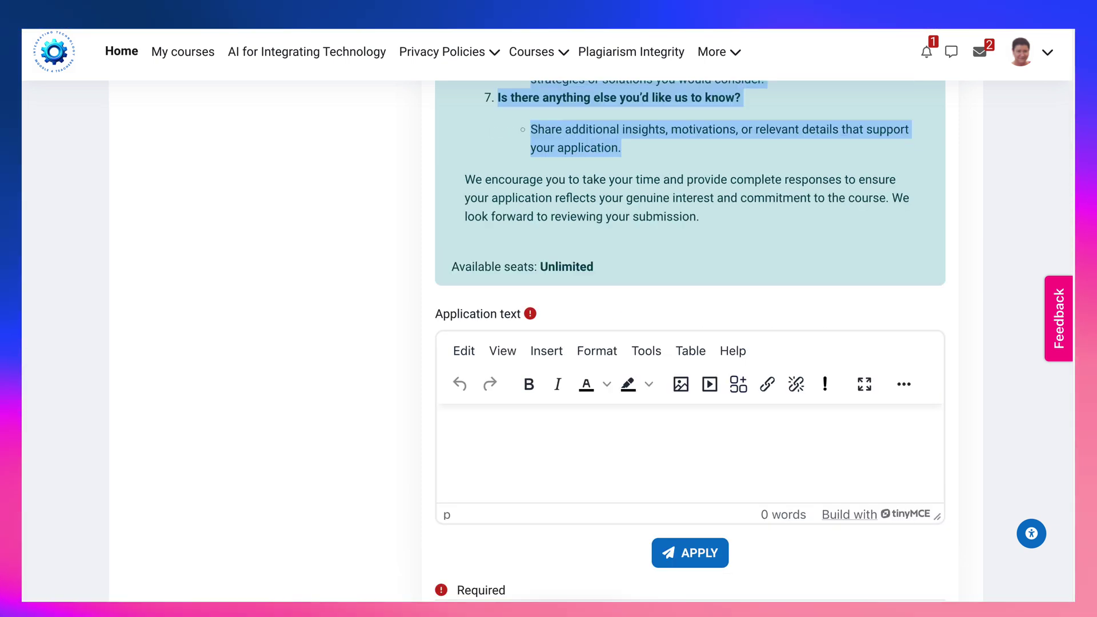
left_click(690, 454)
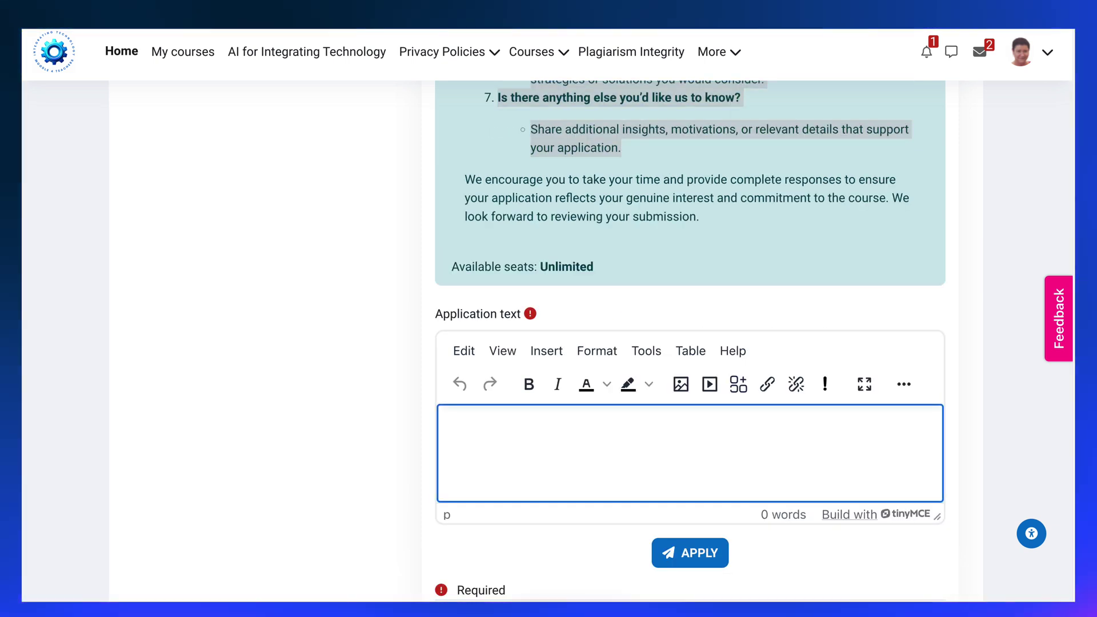
key("ctrl+v")
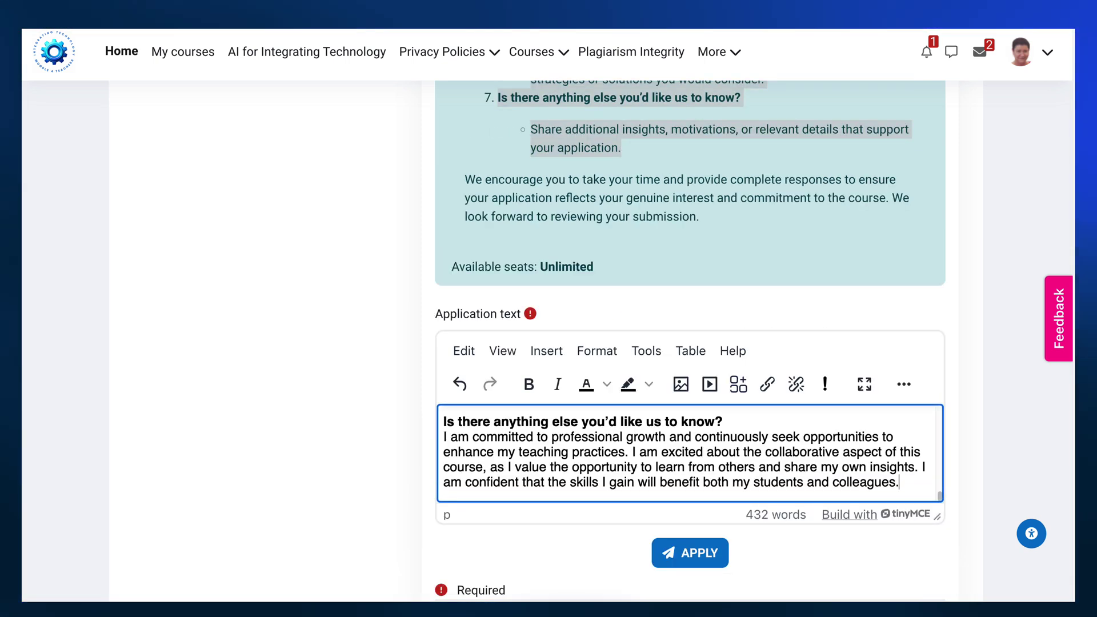
key("Tab")
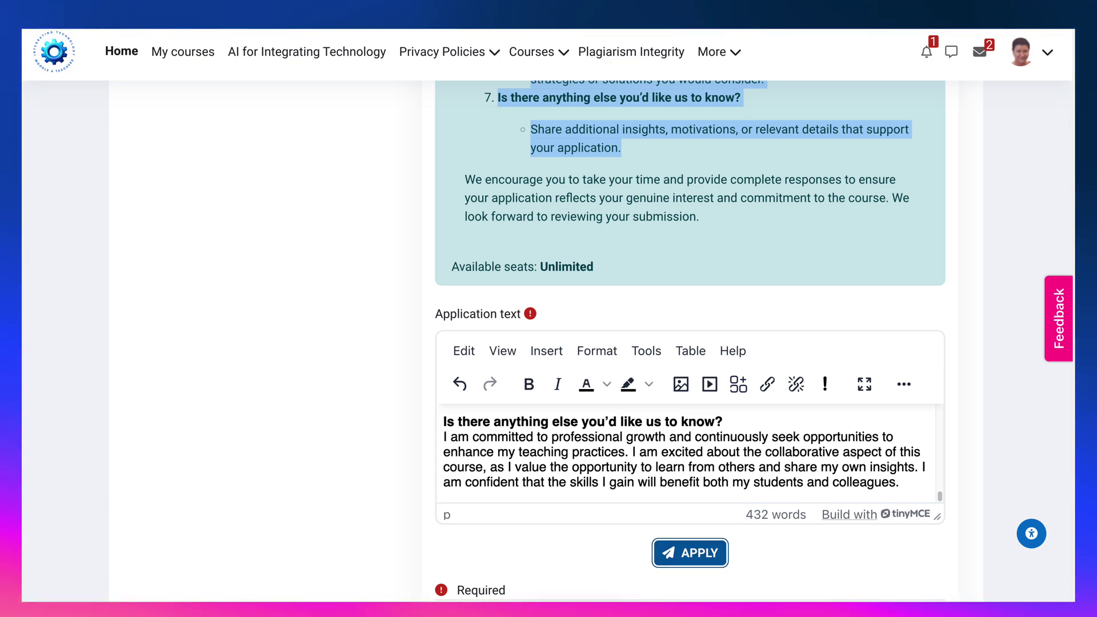
key("Return")
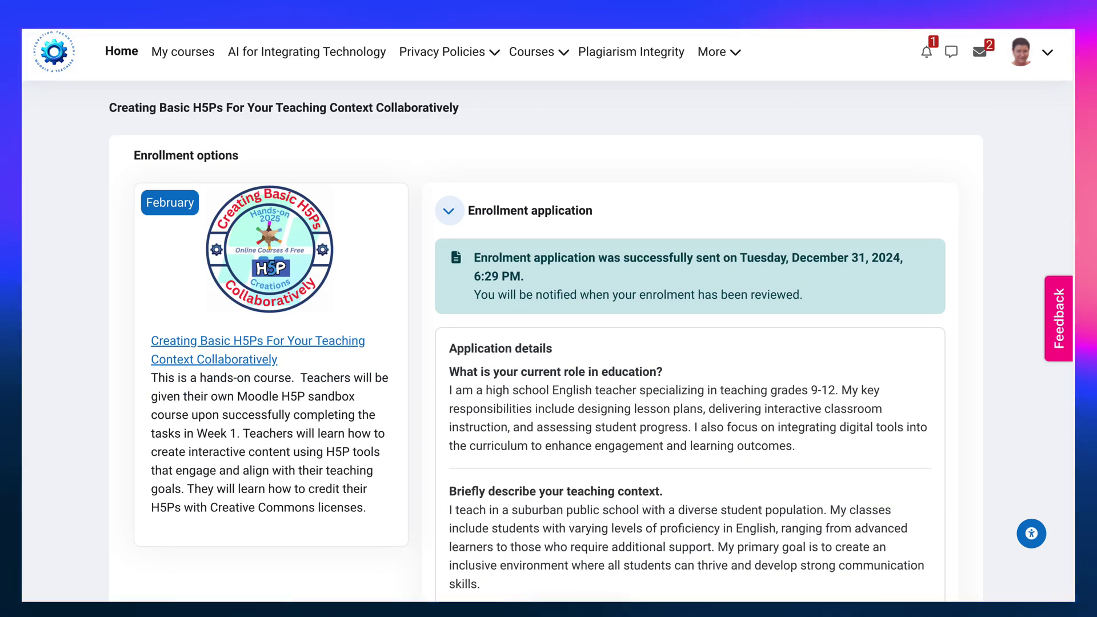
Read through the submitted application answers on the applicant's confirmation page and in the course's list of new applications.
scroll(546, 343, "down", 6)
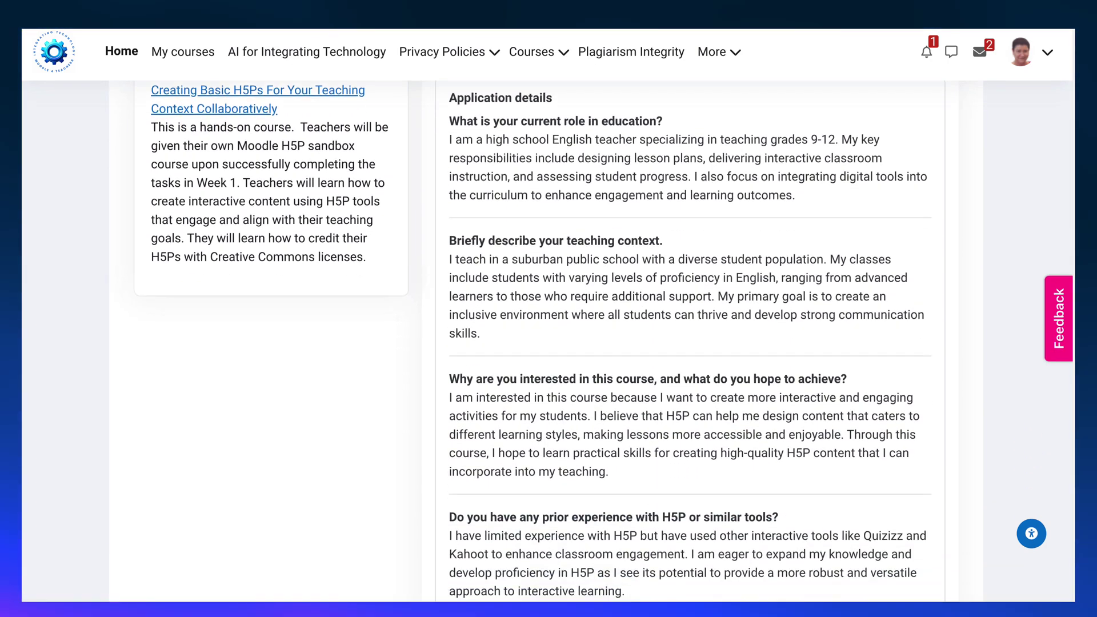
scroll(546, 343, "down", 6)
scroll(546, 343, "up", 11)
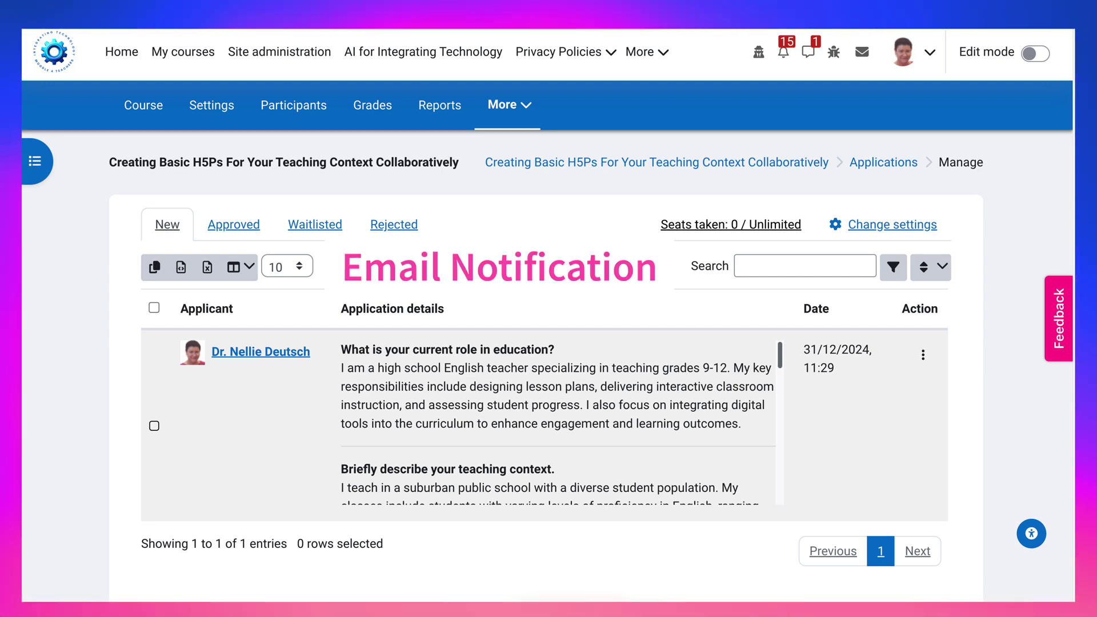
scroll(558, 422, "down", 4)
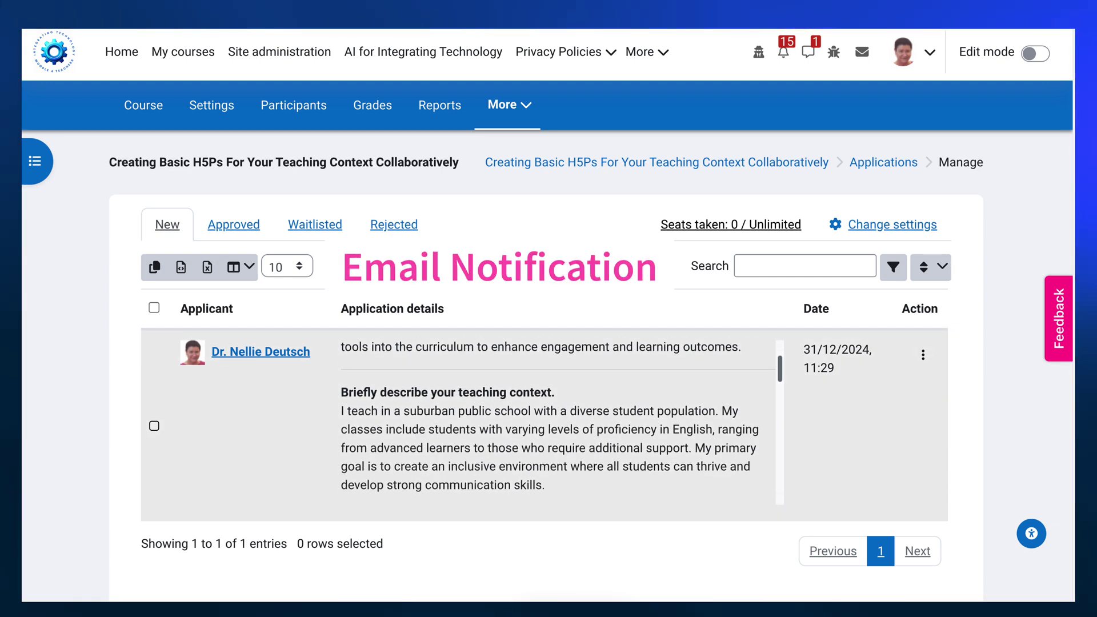
scroll(562, 424, "down", 6)
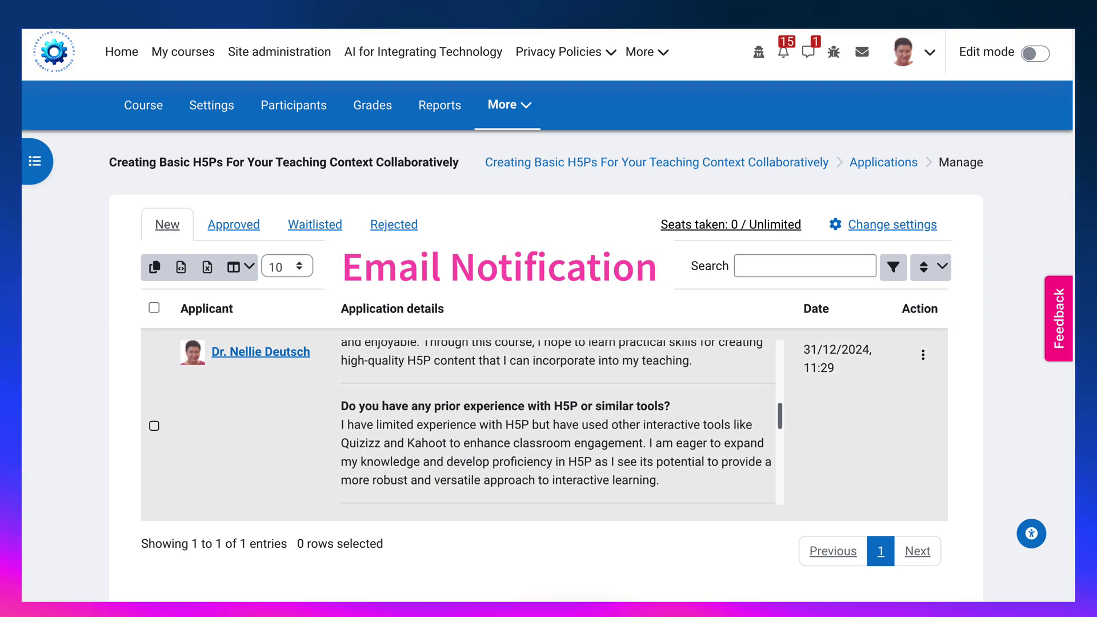
scroll(563, 423, "down", 8)
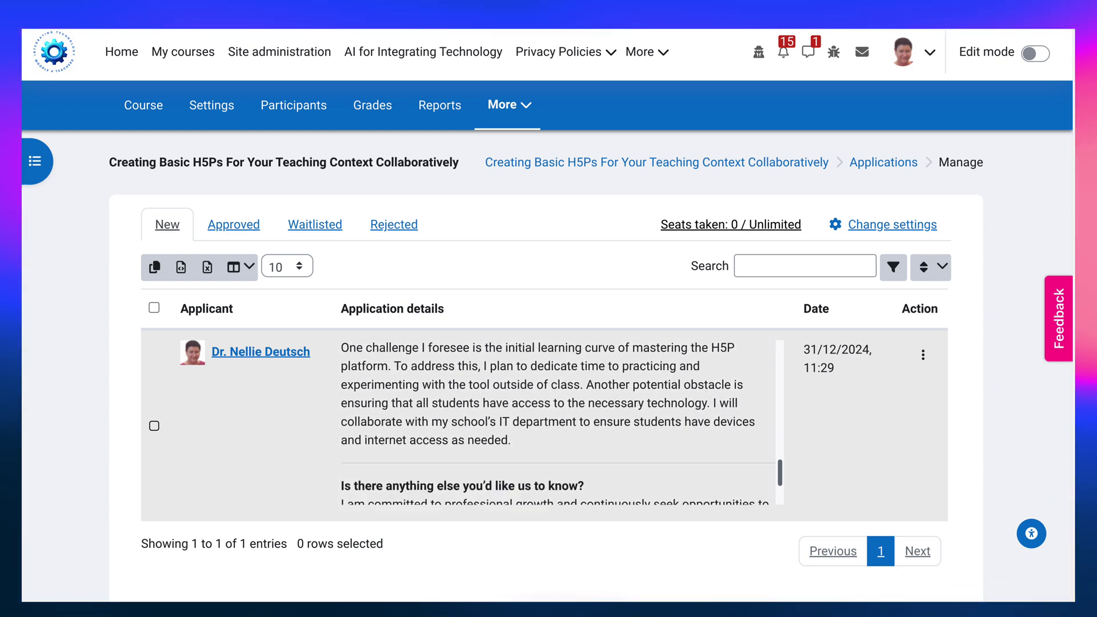
scroll(563, 388, "up", 15)
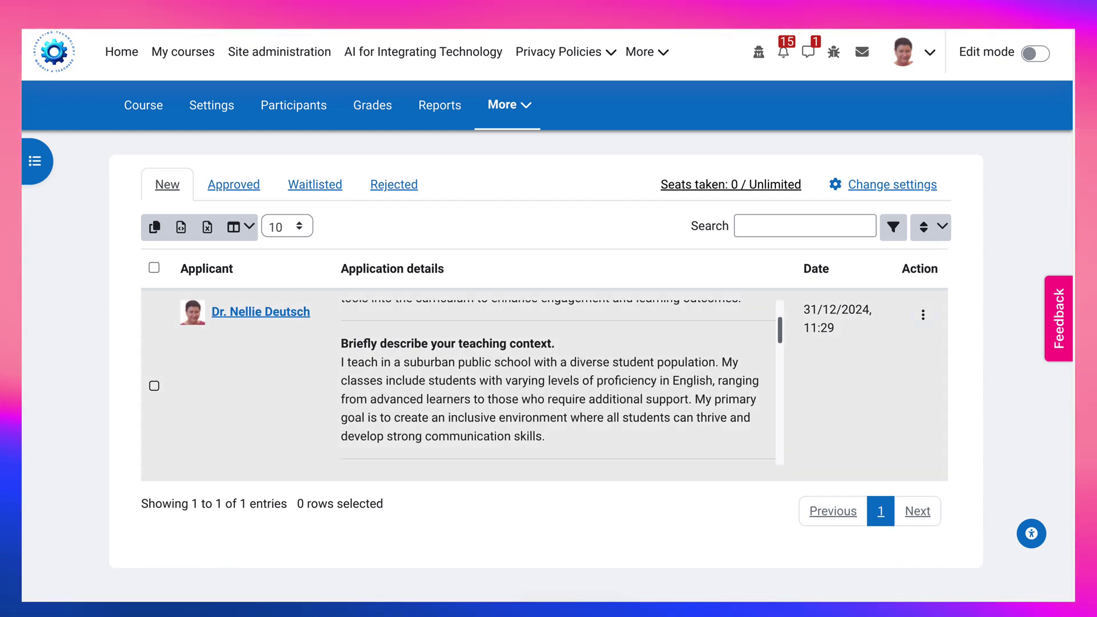
Look over the actions available for the new application, then waitlist it and confirm.
left_click(923, 315)
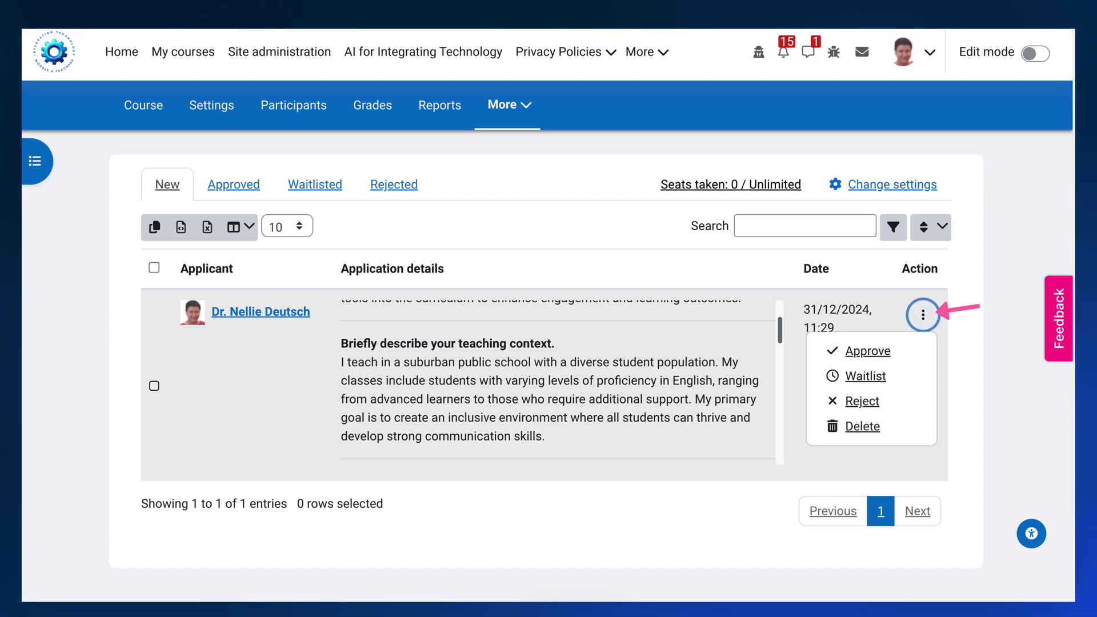
key("Down")
key("Down")
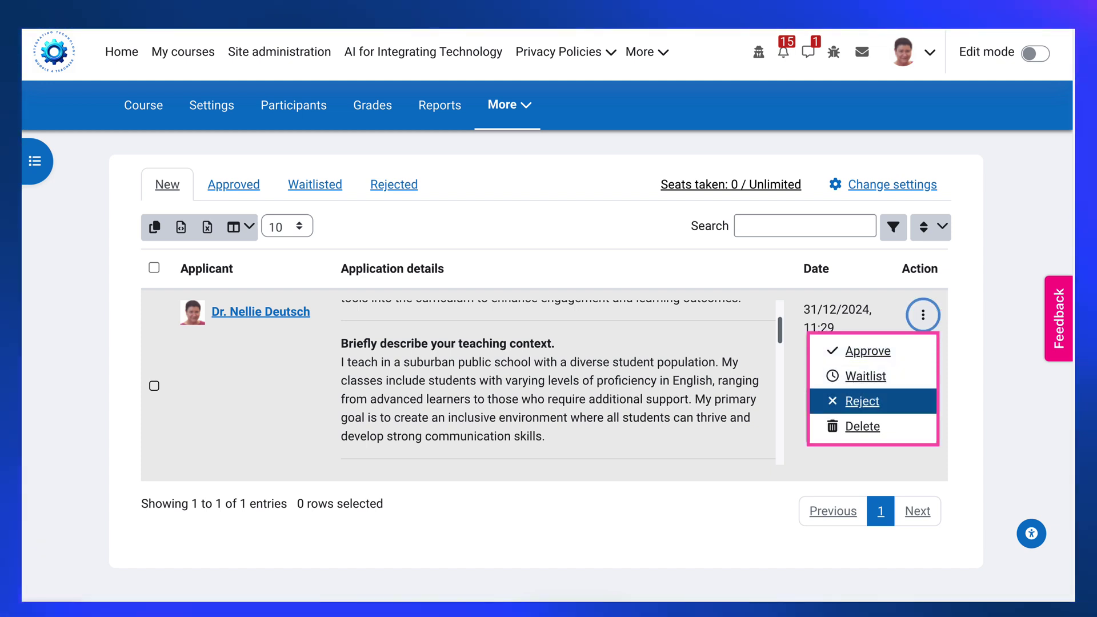
key("Down")
key("Up")
key("Up")
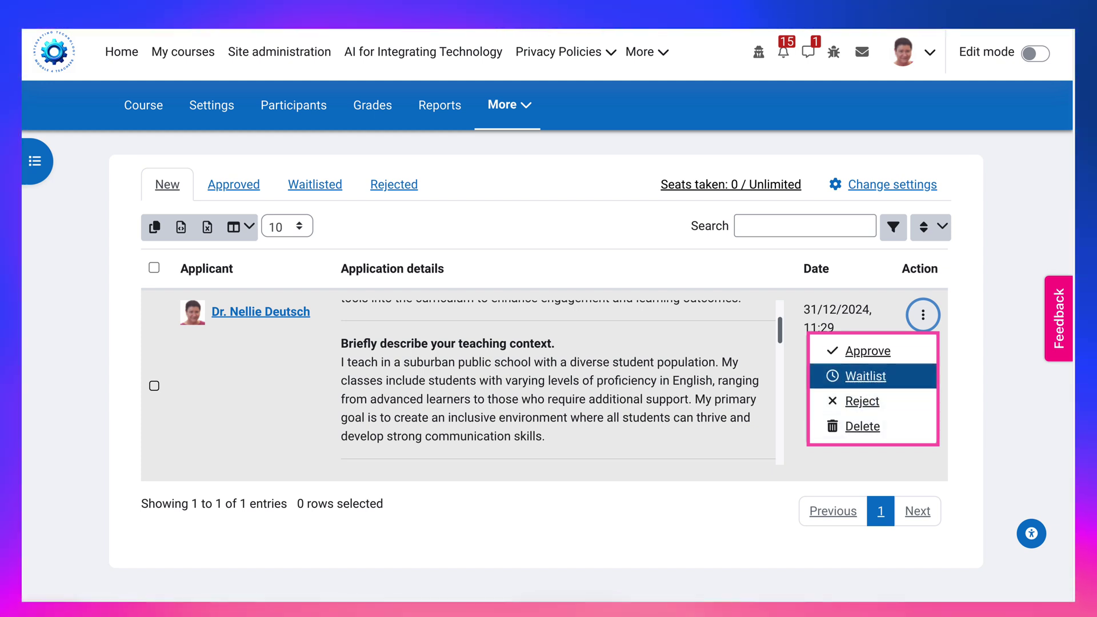
key("Up")
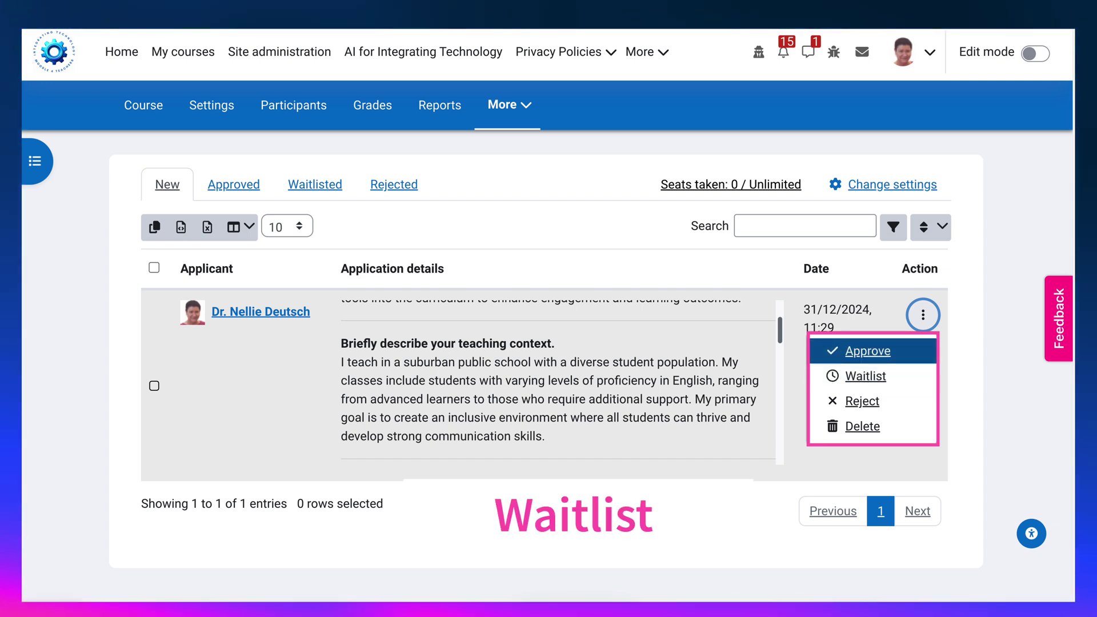
key("Down")
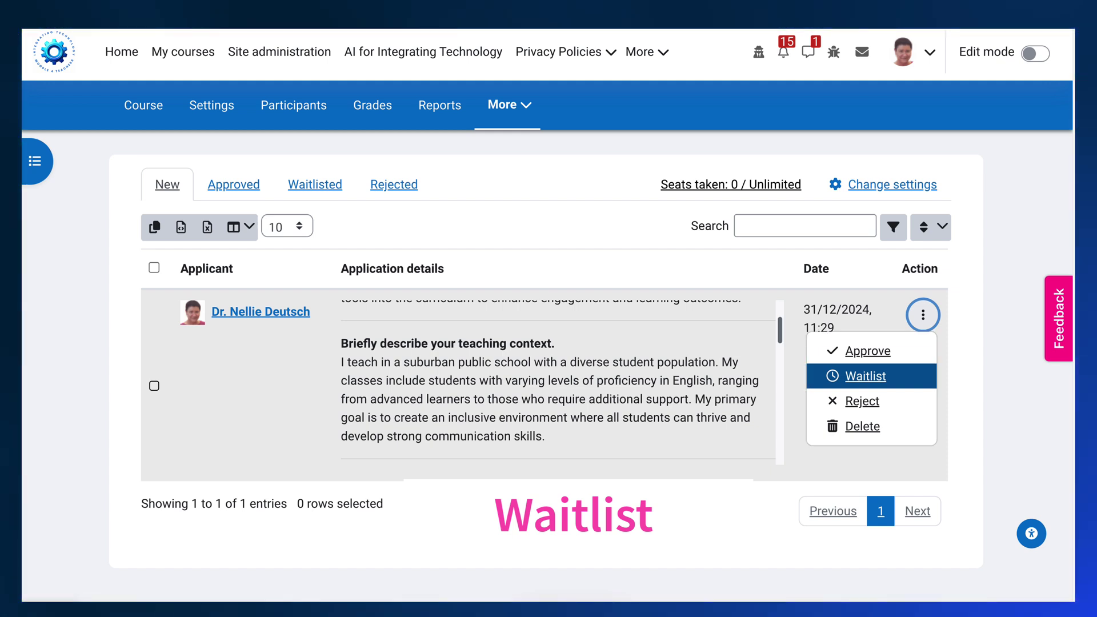
key("Up")
key("Down")
key("Down")
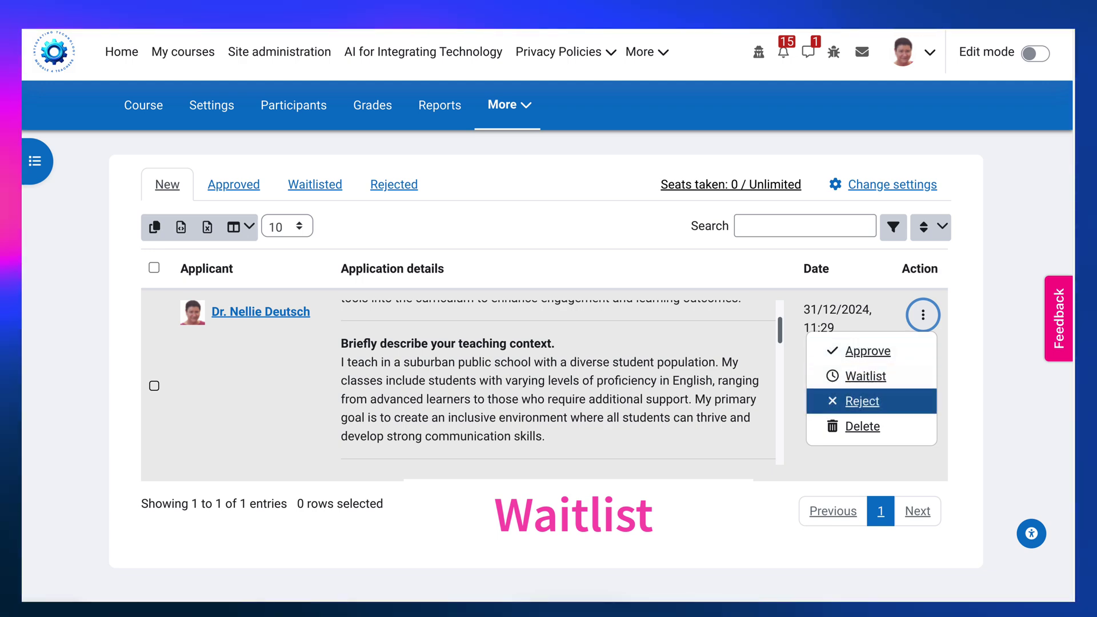
key("Up")
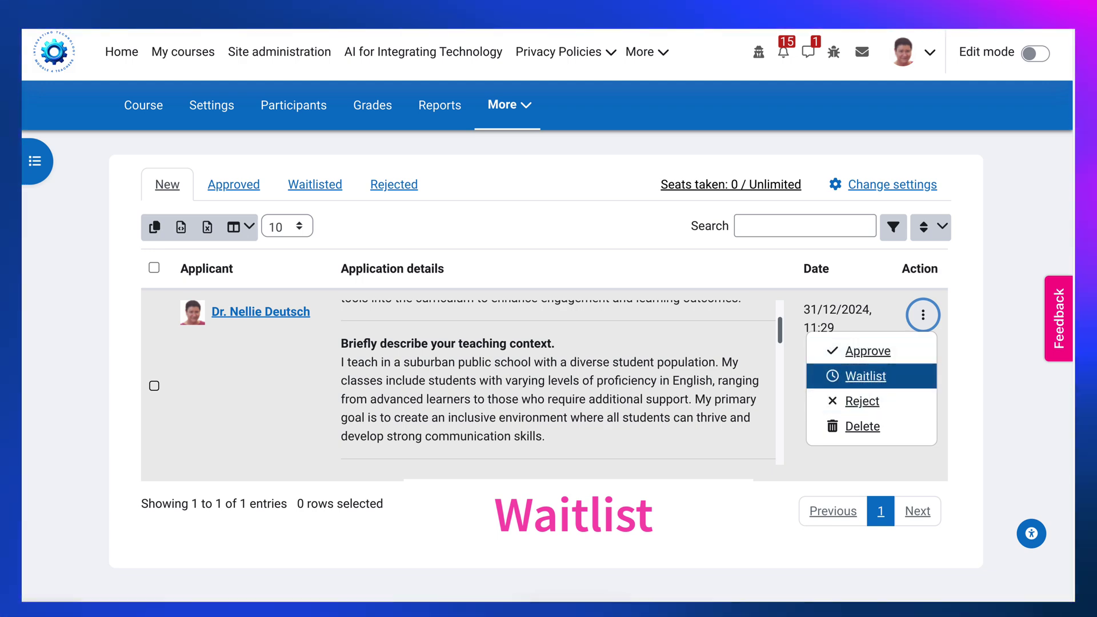
key("Return")
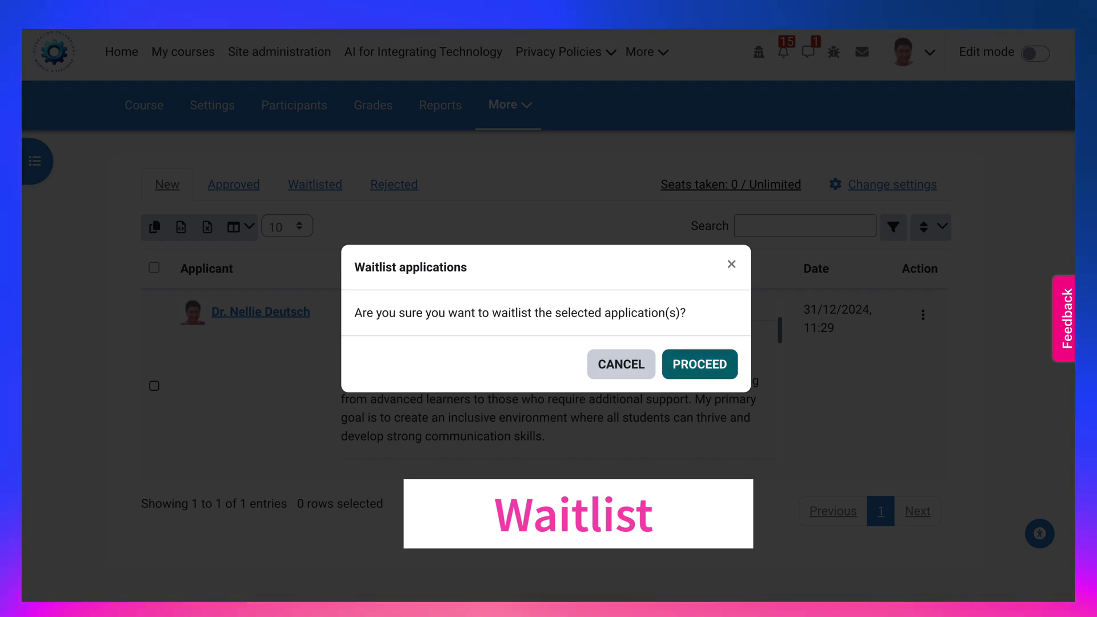
key("Return")
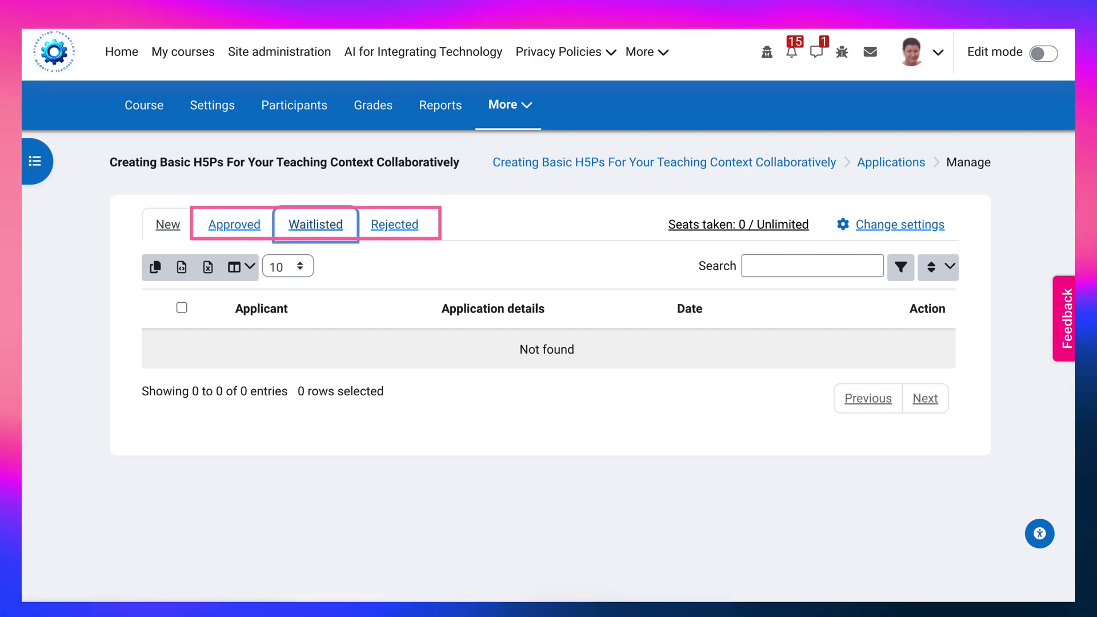
Approve the waitlisted application with the Participant role, leaving the starting and ending dates empty.
left_click(315, 224)
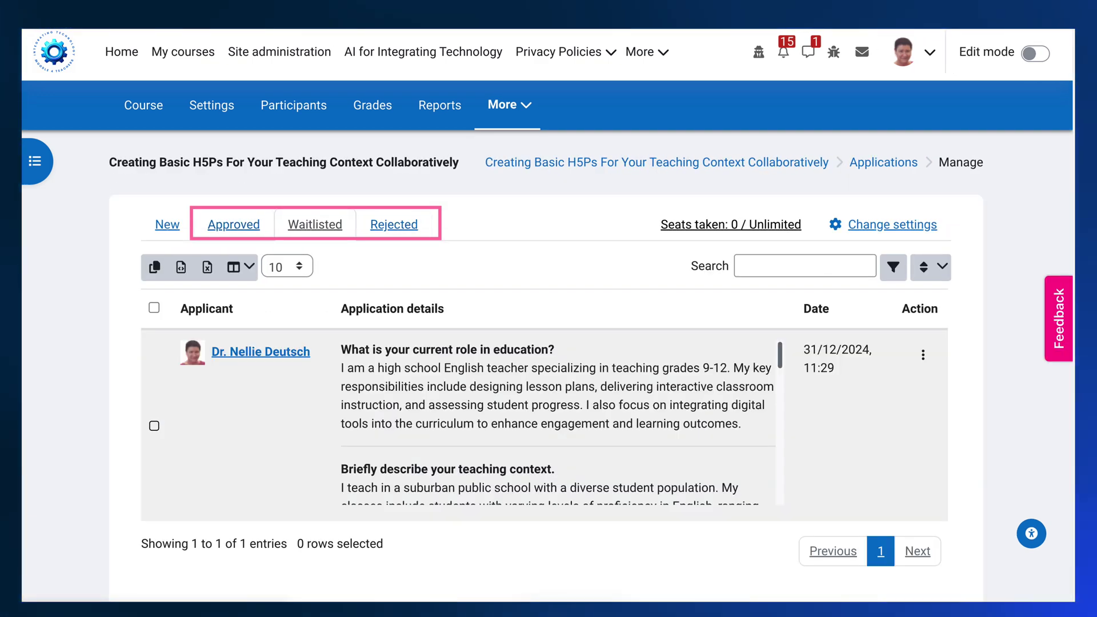
left_click(923, 355)
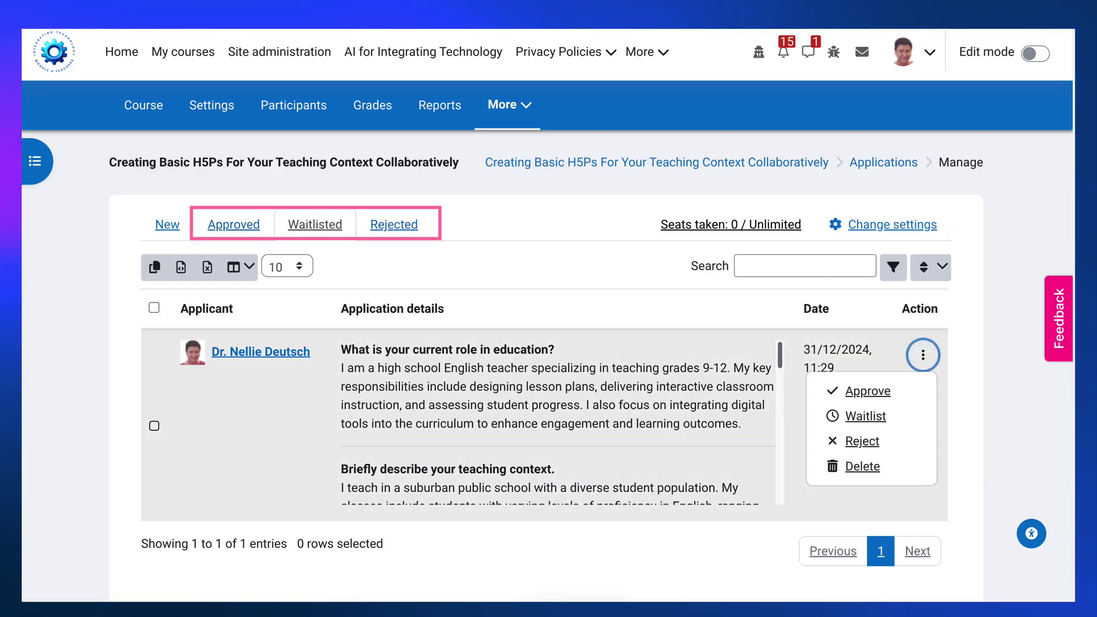
left_click(870, 391)
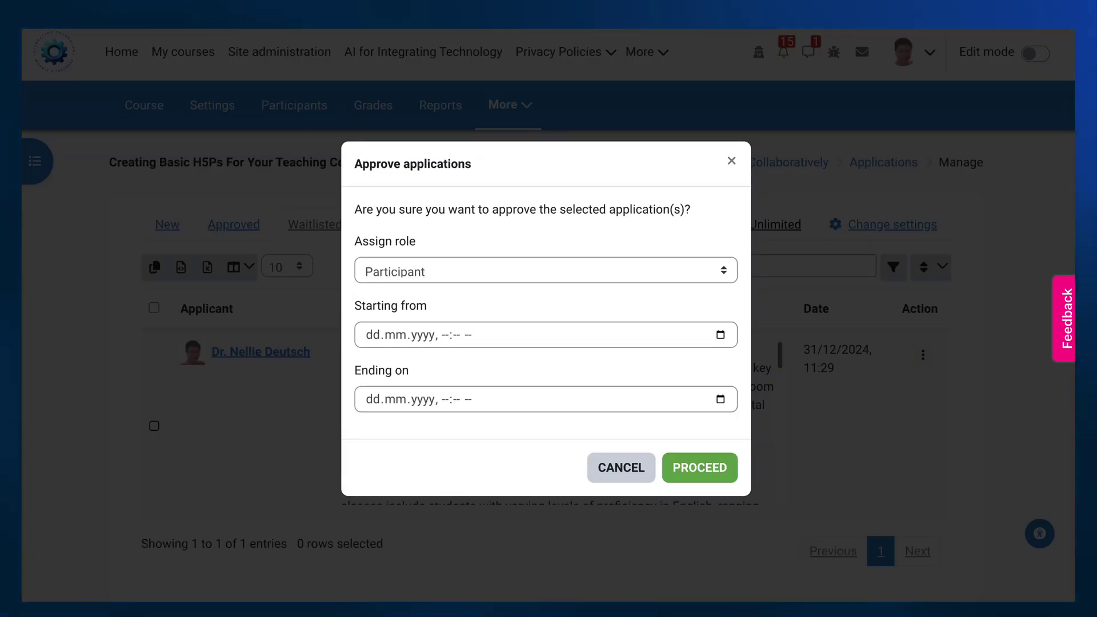
left_click(545, 270)
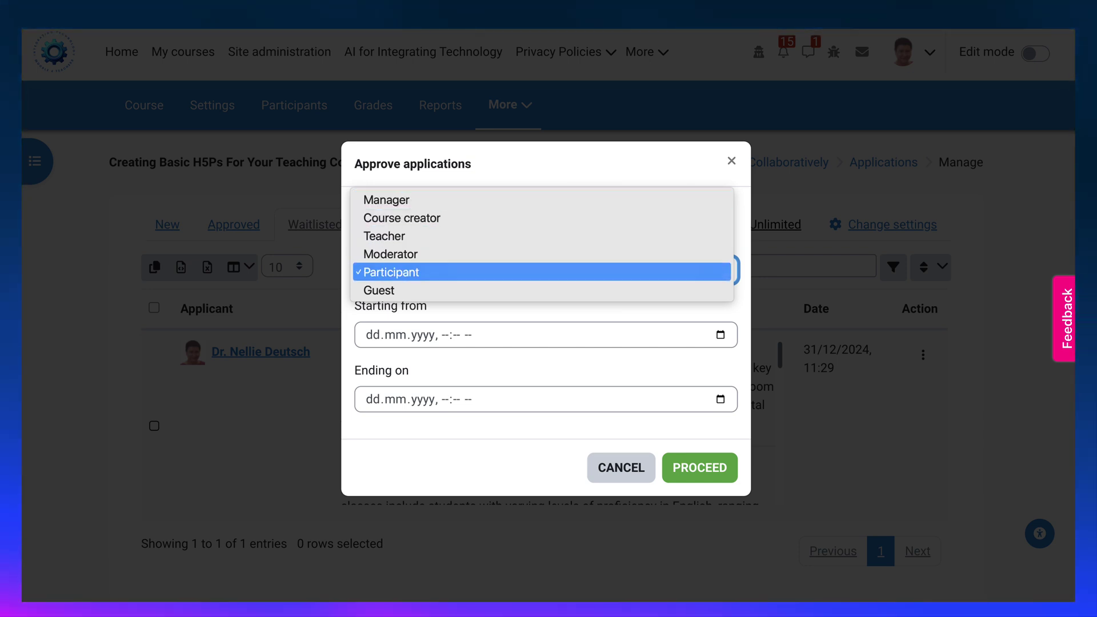
key("Escape")
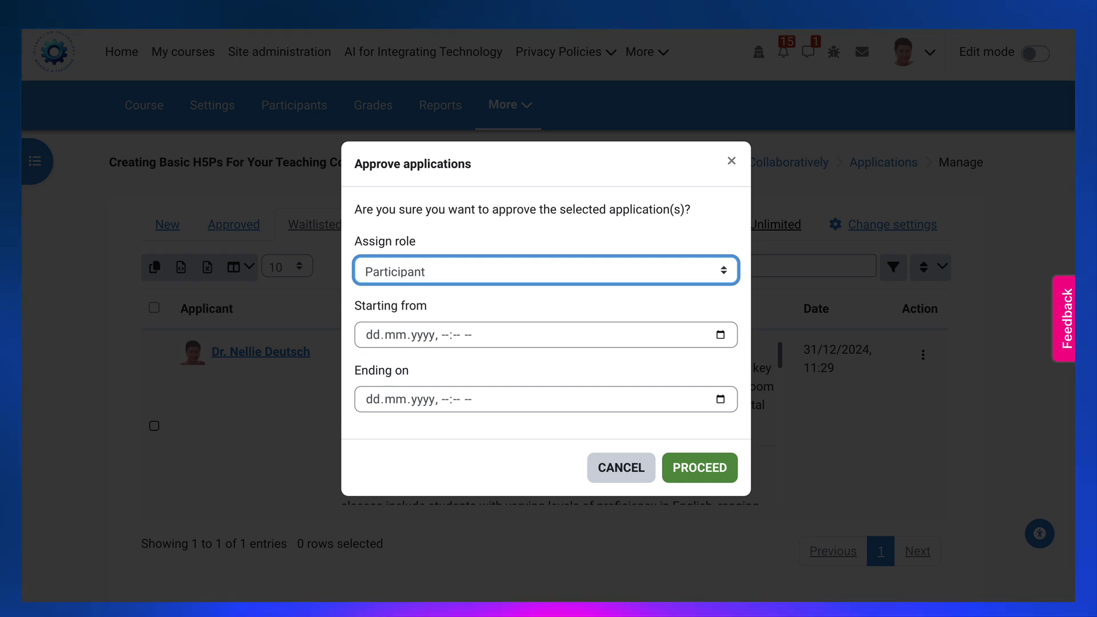
left_click(700, 467)
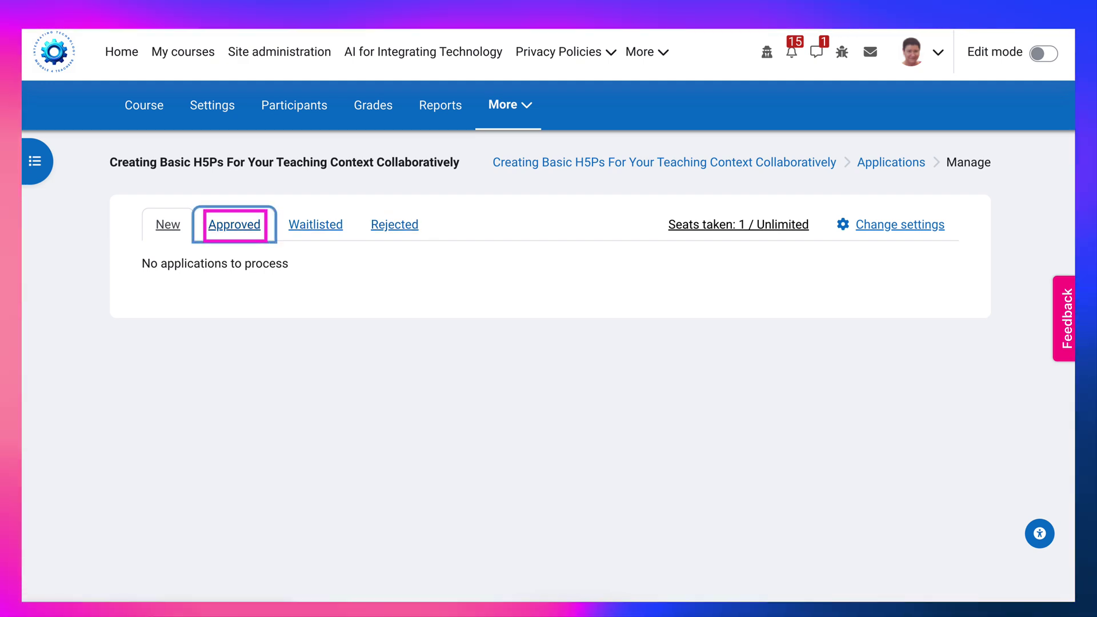
Review the application details in the list of approved applications.
left_click(234, 225)
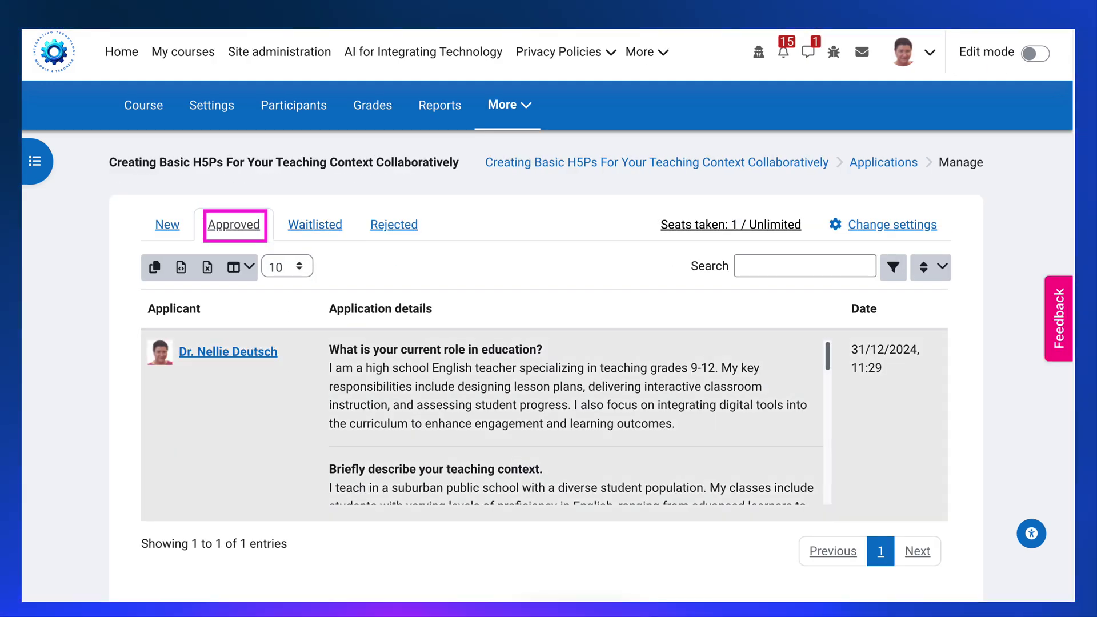
scroll(580, 424, "down", 2)
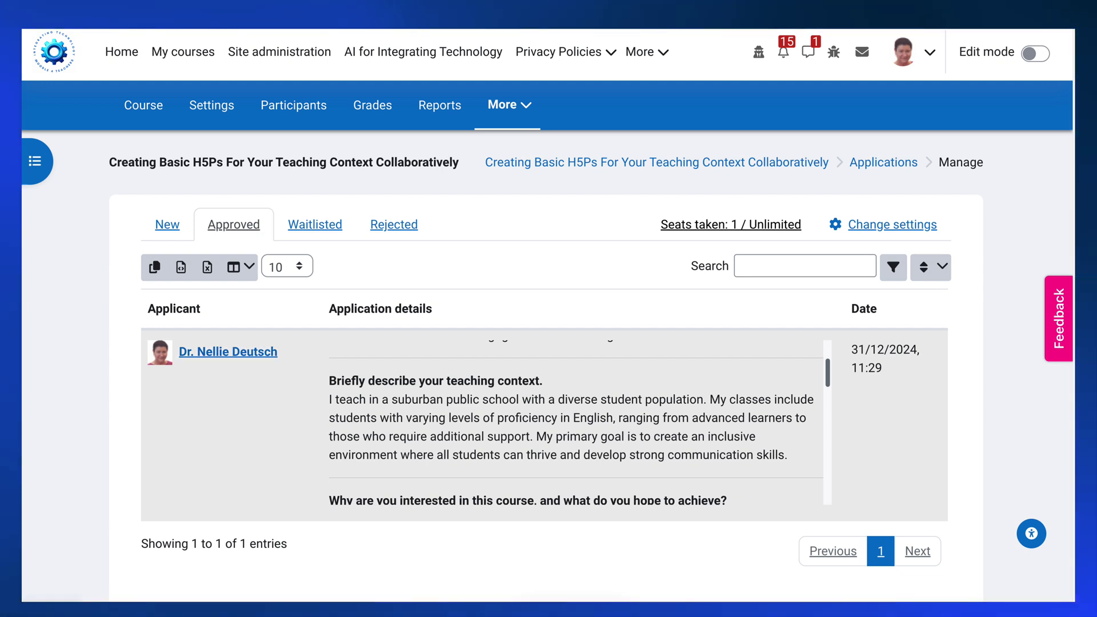
scroll(576, 423, "up", 2)
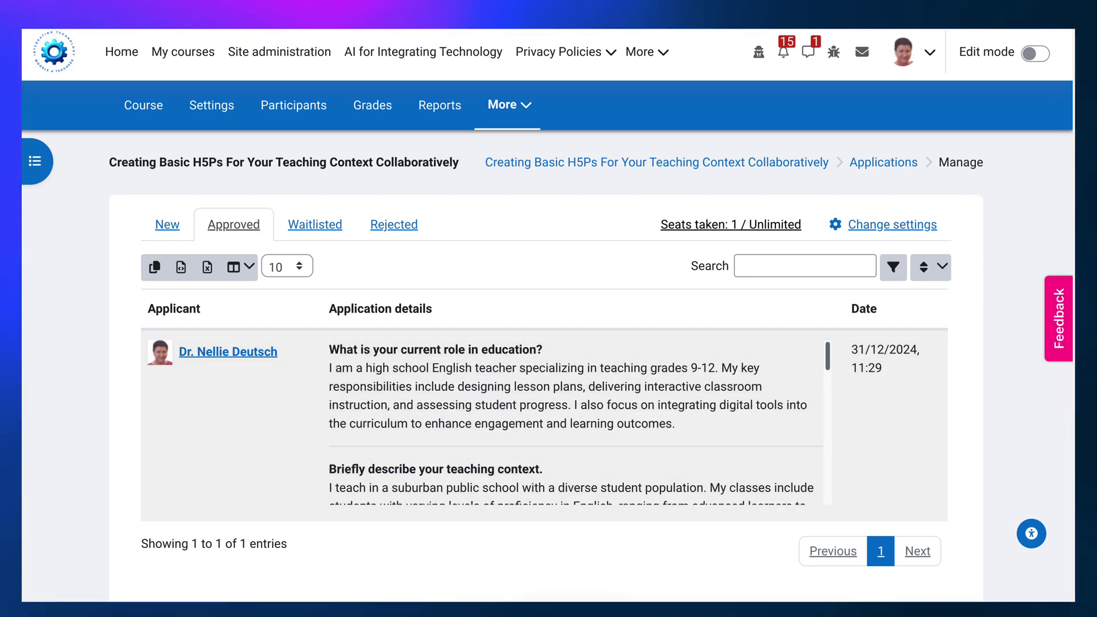